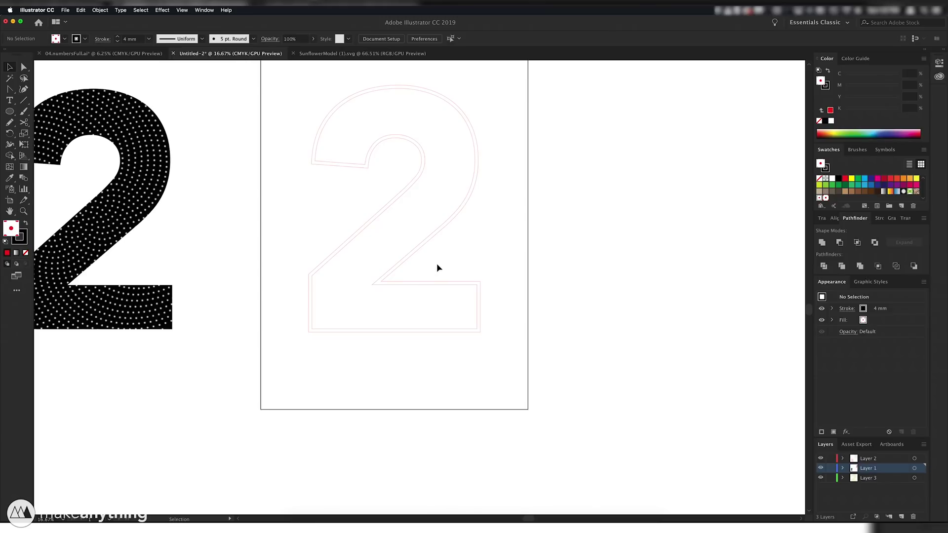
- Draw a circle 10 mm wide and high inside the base of the 2 and fill it orange
key("super+equal")
key("super+equal")
key("super+equal")
left_click_drag(395, 300, 260, 274)
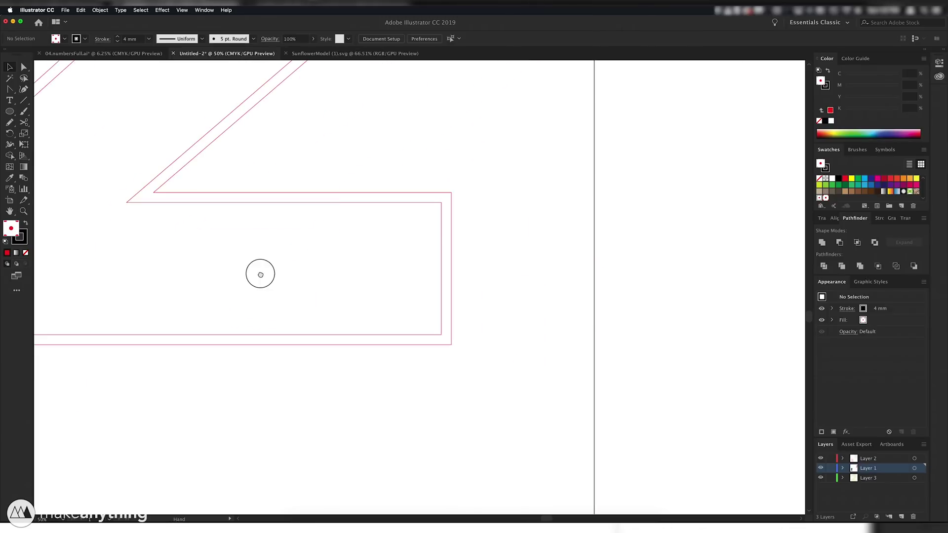
key("l")
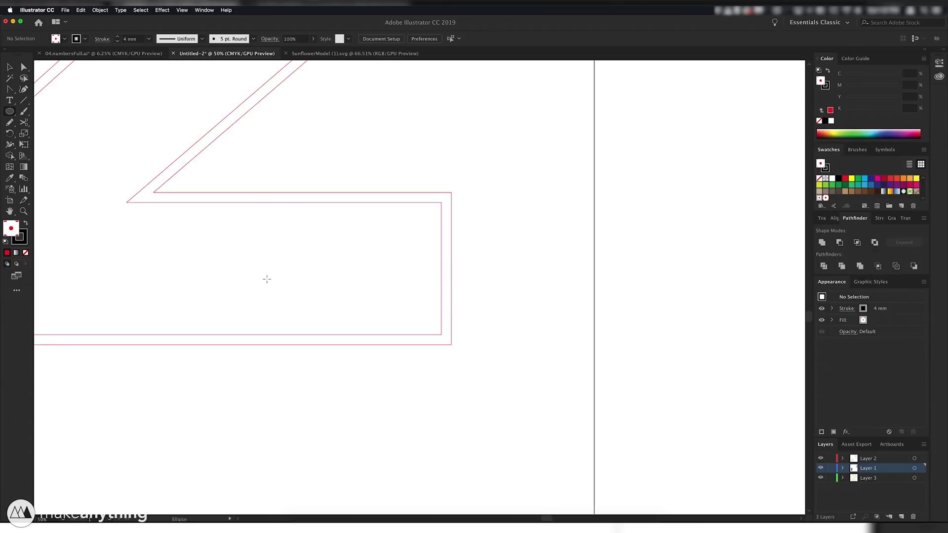
left_click(264, 277)
key("Tab")
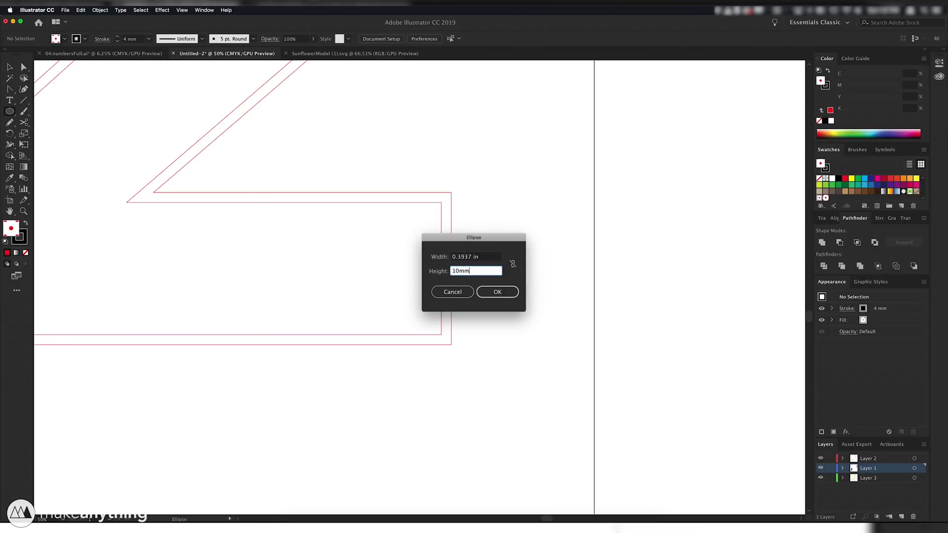
key("Return")
left_click(65, 38)
left_click(90, 54)
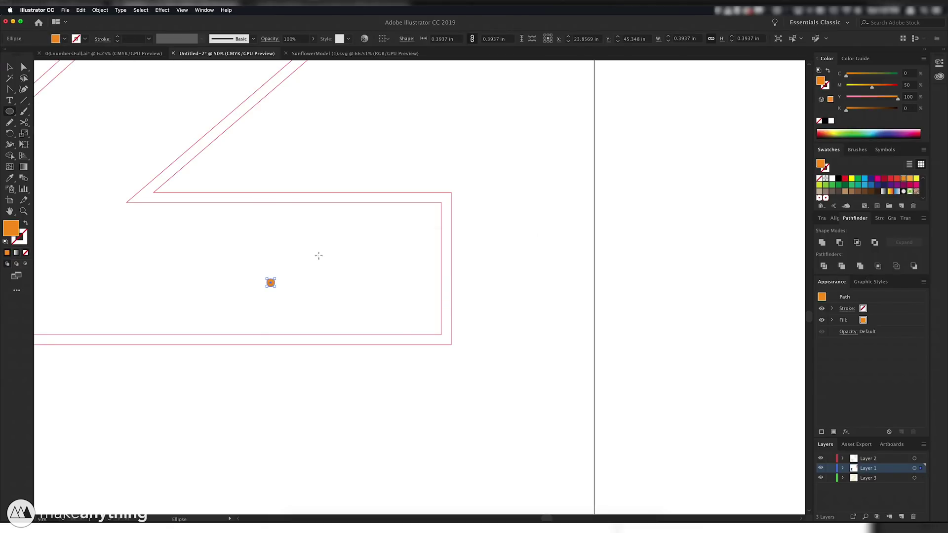
- Move the orange circle into the lower-right corner of the 2's inner outline
key("a")
left_click_drag(271, 283, 430, 308)
key("super+equal")
key("super+equal")
key("super+equal")
key("super+equal")
key("super+equal")
key("super+equal")
- Draw a 0.125 in circle between the two outlines beside the orange circle and fill it blue
key("l")
left_click(497, 313)
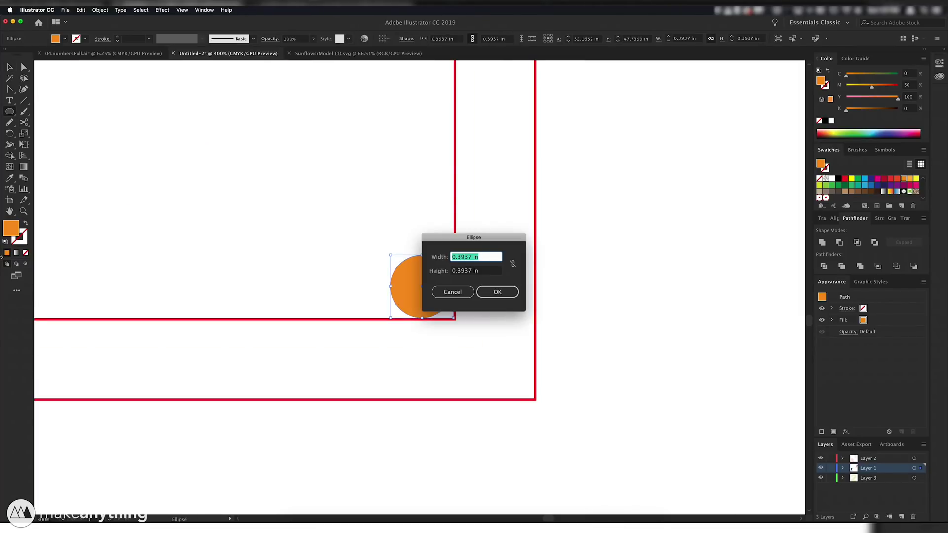
key("Tab")
key("Return")
key("v")
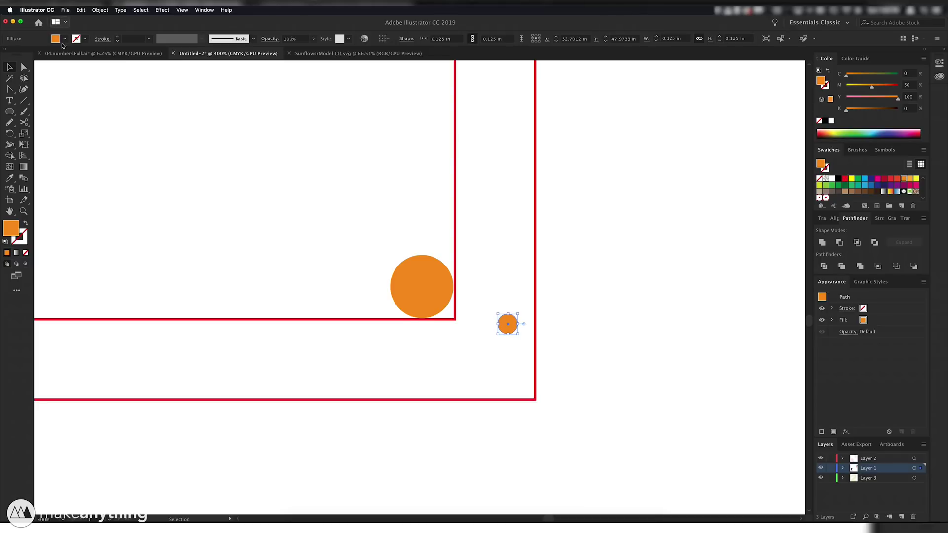
left_click(64, 39)
left_click(58, 61)
- Center the blue circle on the orange circle and group the two
mouse_move(421, 296)
left_mouse_down()
mouse_move(345, 258)
mouse_move(422, 297)
left_mouse_up()
left_click(496, 327)
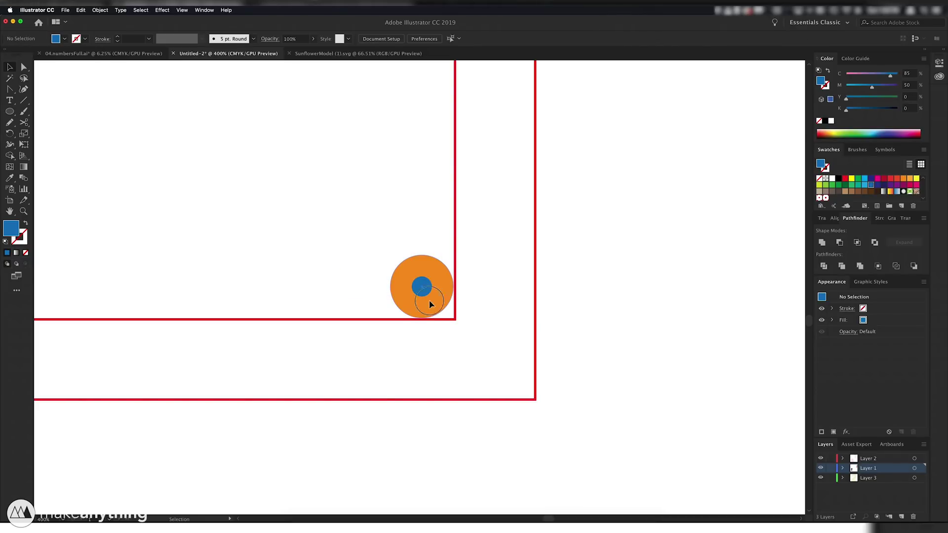
left_click(430, 304)
key("a")
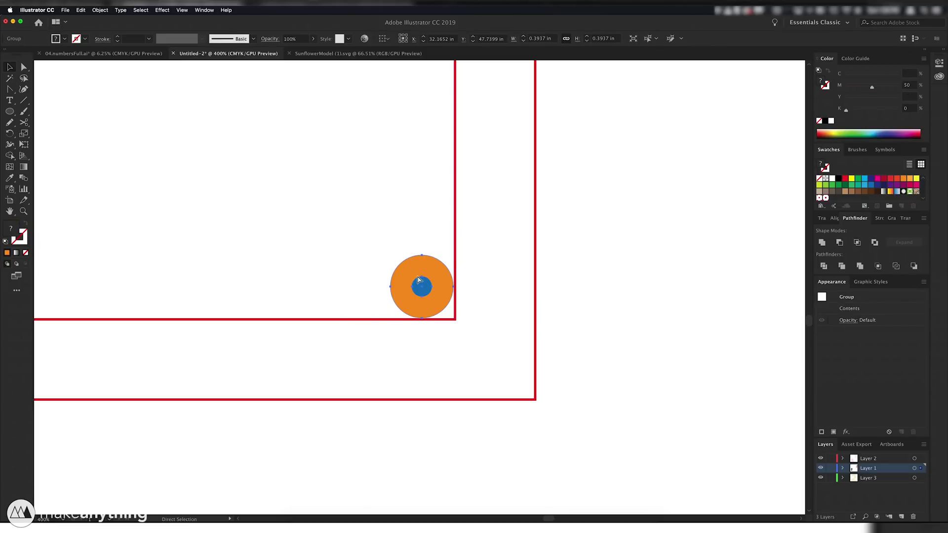
- Duplicate the circle group directly above the original so that the two orange circles touch
left_click_drag(425, 275, 402, 280)
key("super+minus")
key("super+minus")
key("super+minus")
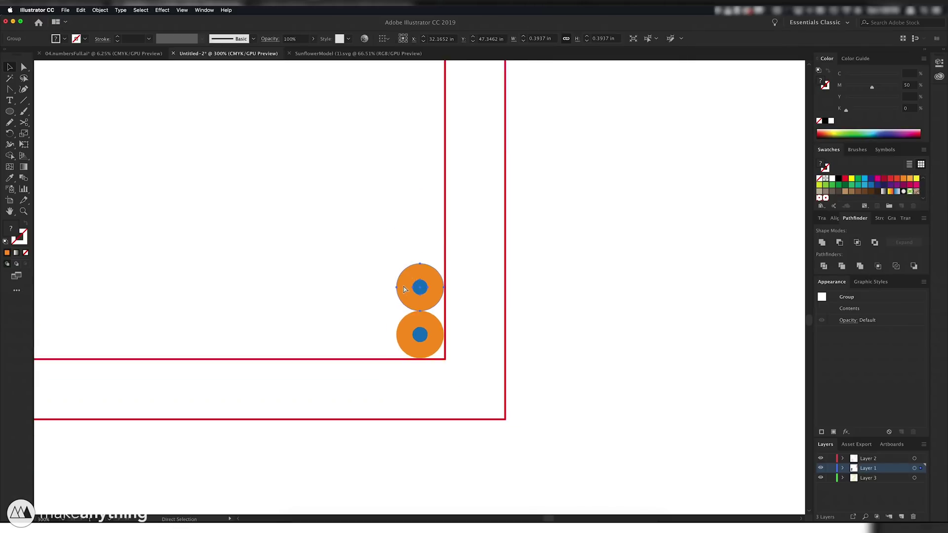
- Place staggered copies of the circle group up the inner right edge of the 2's base
left_click_drag(389, 223, 320, 390)
mouse_move(349, 444)
left_mouse_down()
mouse_move(328, 450)
mouse_move(339, 454)
left_mouse_up()
left_click(385, 474)
key("super+shift+z")
key("super+shift+z")
key("super+shift+z")
key("super+shift+z")
key("super+shift+z")
key("super+shift+z")
key("super+shift+z")
key("super+shift+z")
key("super+shift+z")
key("super+shift+z")
key("super+plus")
key("super+plus")
key("super+minus")
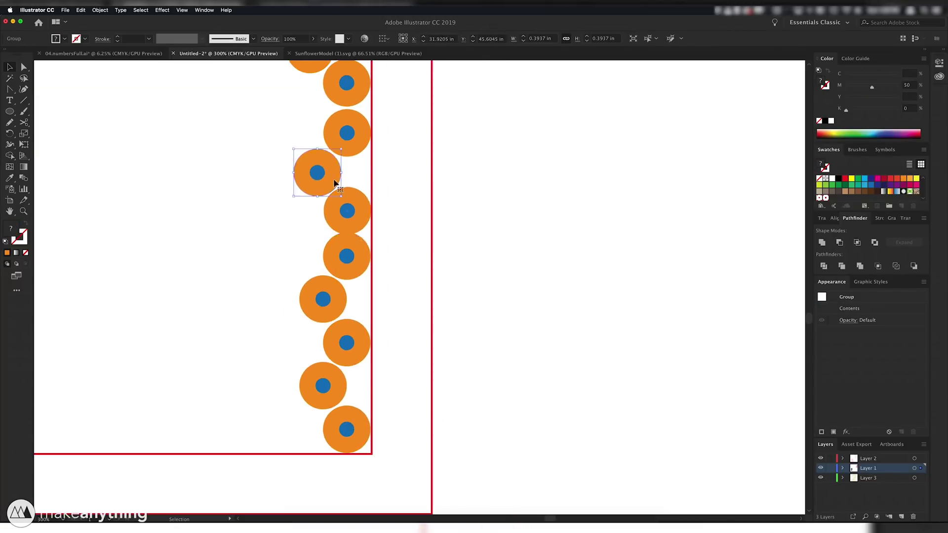
left_click_drag(377, 381, 380, 387)
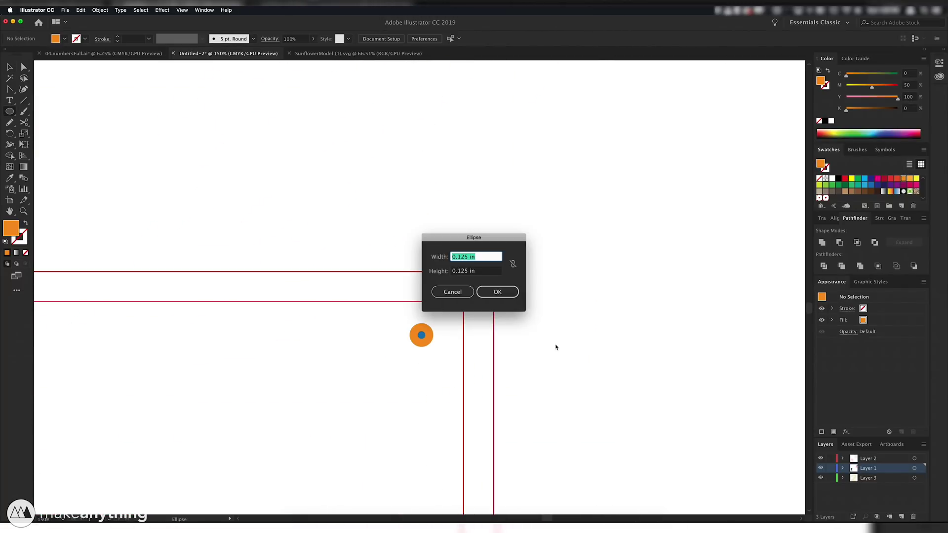
- Create a 0.125 in circle and clear the grid circles lying outside the 2's upper-left curve
key("Return")
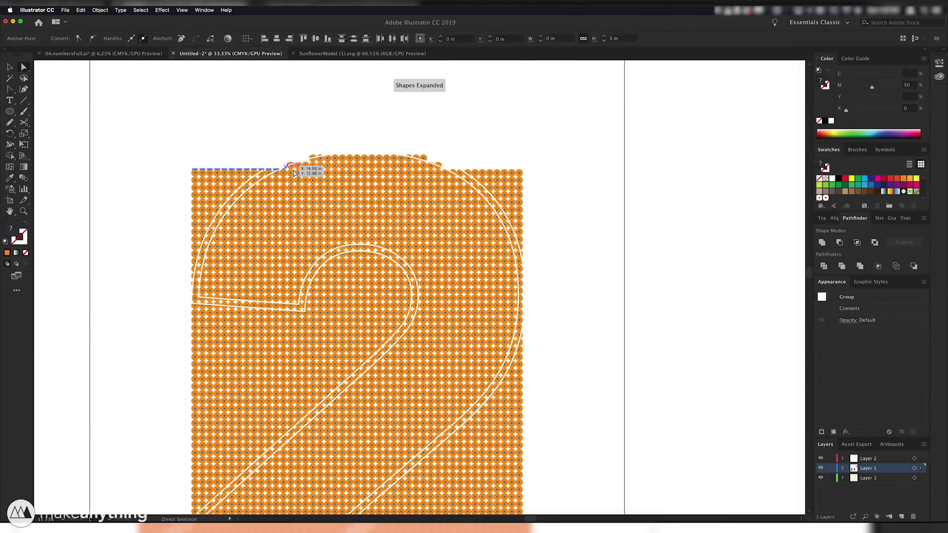
left_click_drag(293, 173, 243, 229)
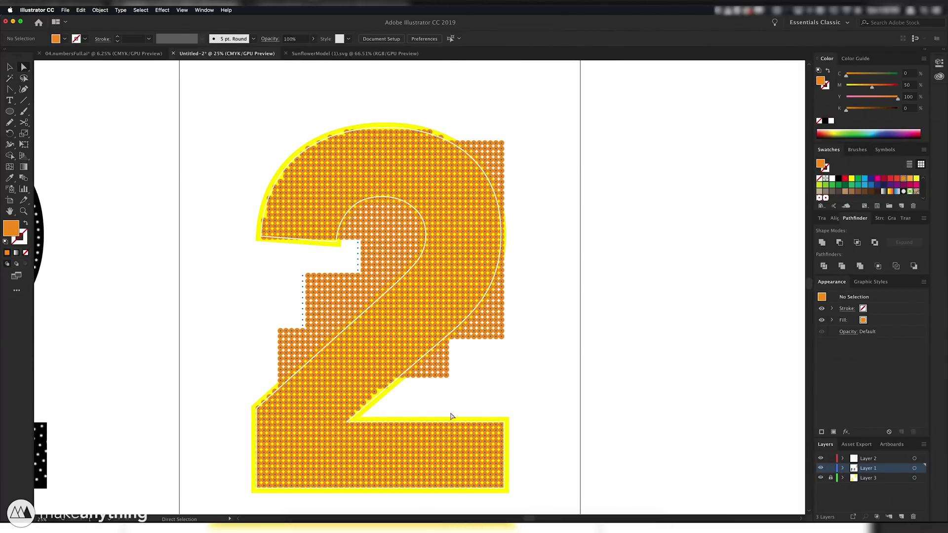
scroll(451, 414, "up", 5)
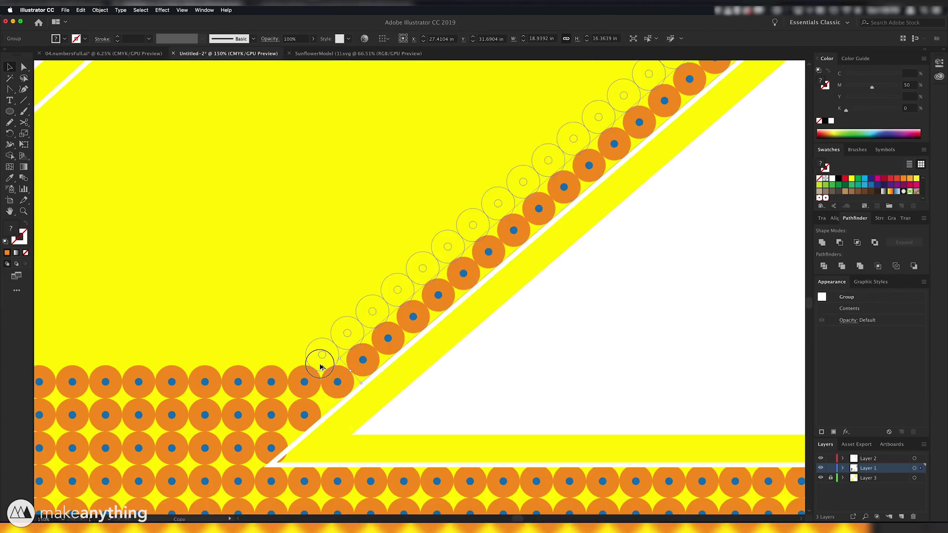
- Duplicate the row of circle groups along the diagonal stroke as a parallel row further inside the 2
left_click_drag(318, 364, 373, 385)
key("ctrl+d")
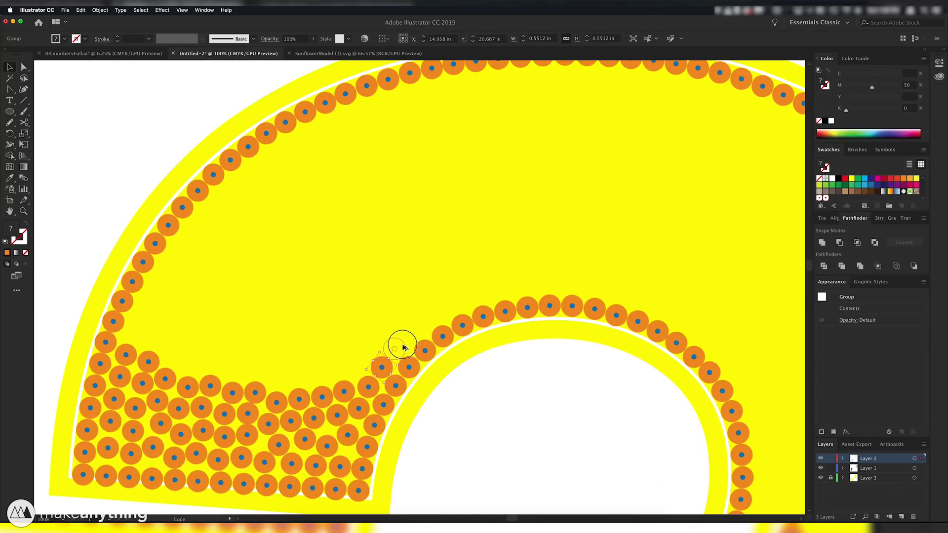
- Pack more copies of the circle group against the existing rows in the upper curve of the 2
left_click_drag(402, 342, 232, 359)
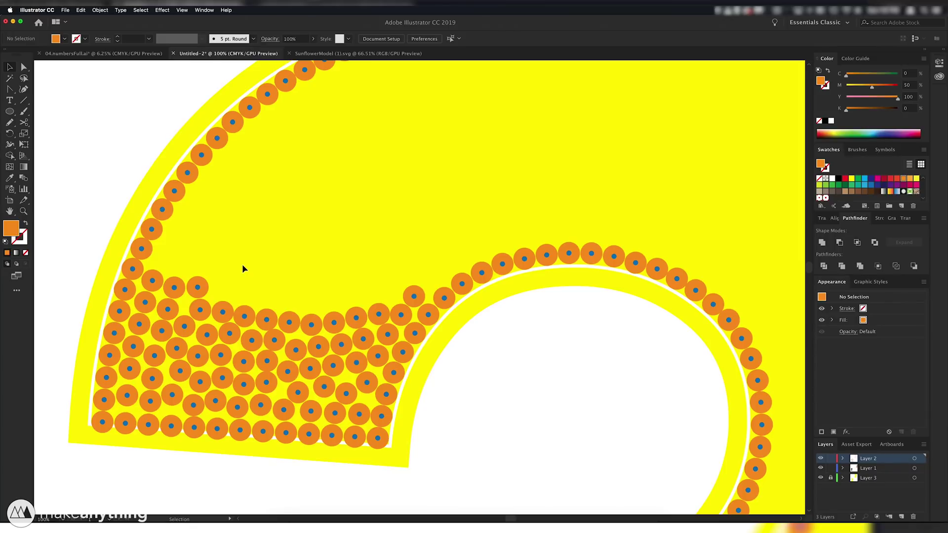
left_click_drag(454, 275, 174, 258)
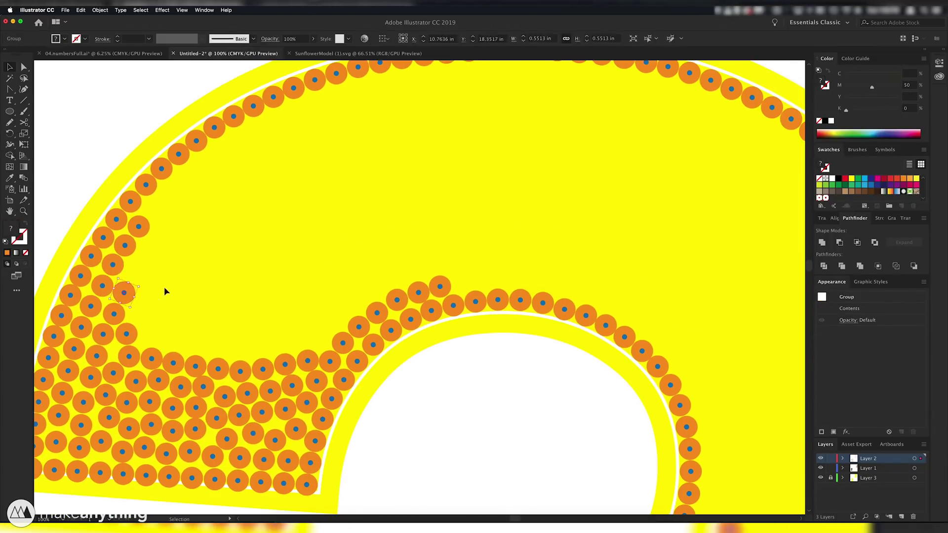
left_click_drag(165, 291, 226, 324)
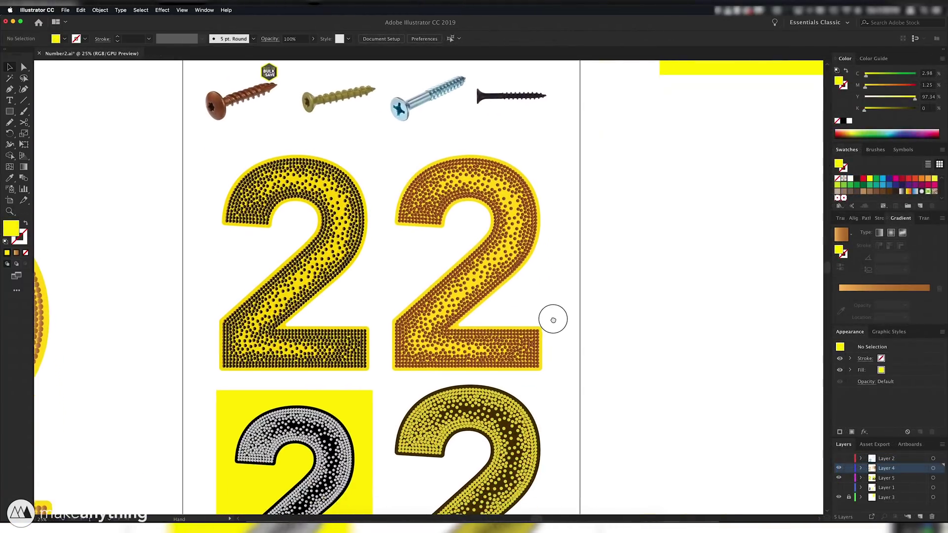
- Examine the screw-coloured variations of the 2 and the artboards of the split artwork
left_click_drag(553, 320, 546, 233)
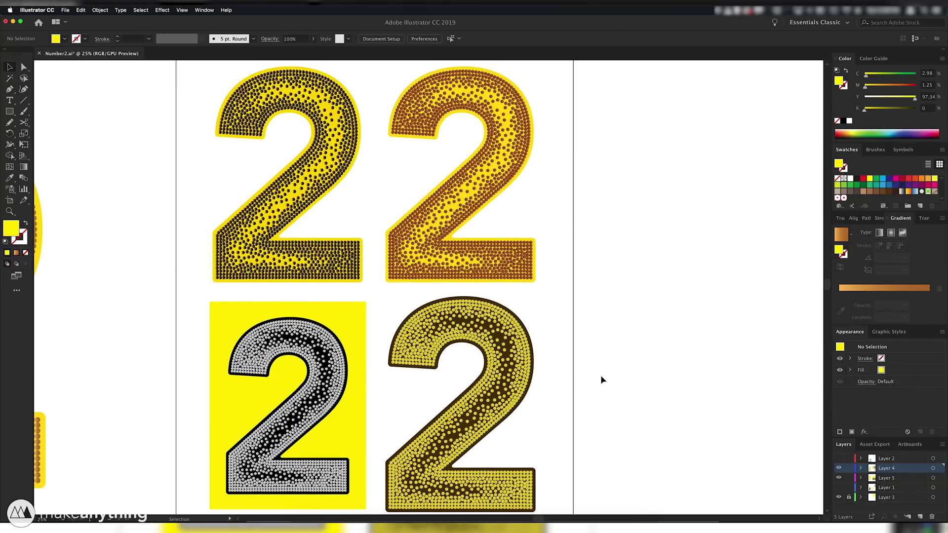
key("super+minus")
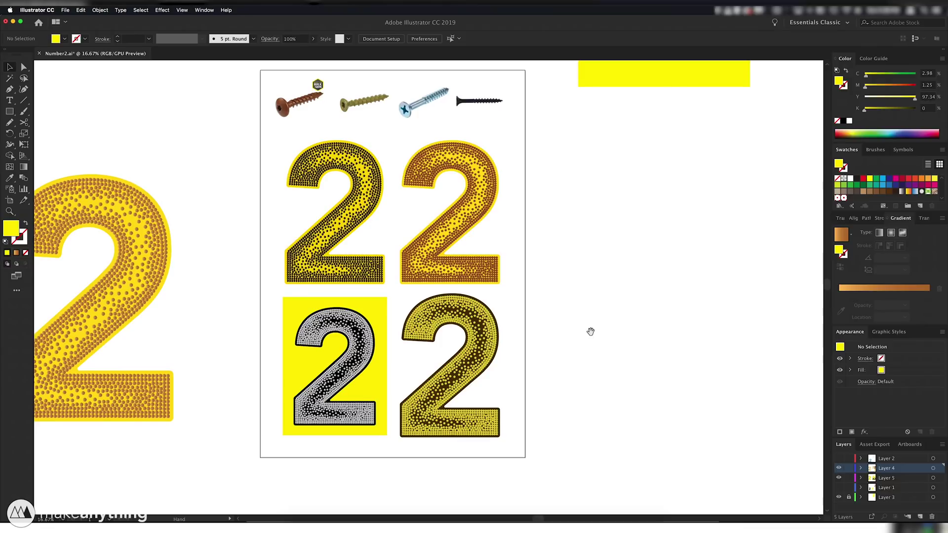
left_click_drag(590, 330, 577, 350)
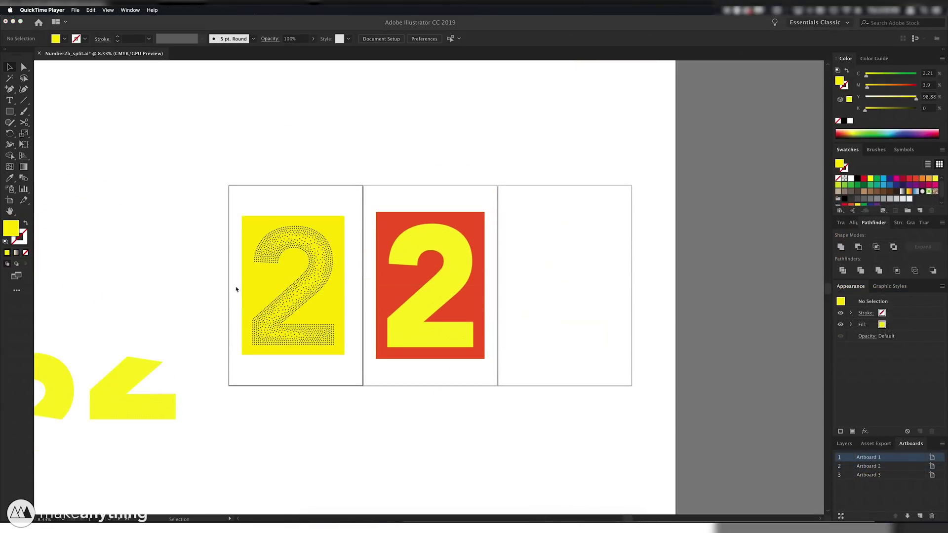
left_click(310, 318)
key("super+plus")
key("super+plus")
key("super+plus")
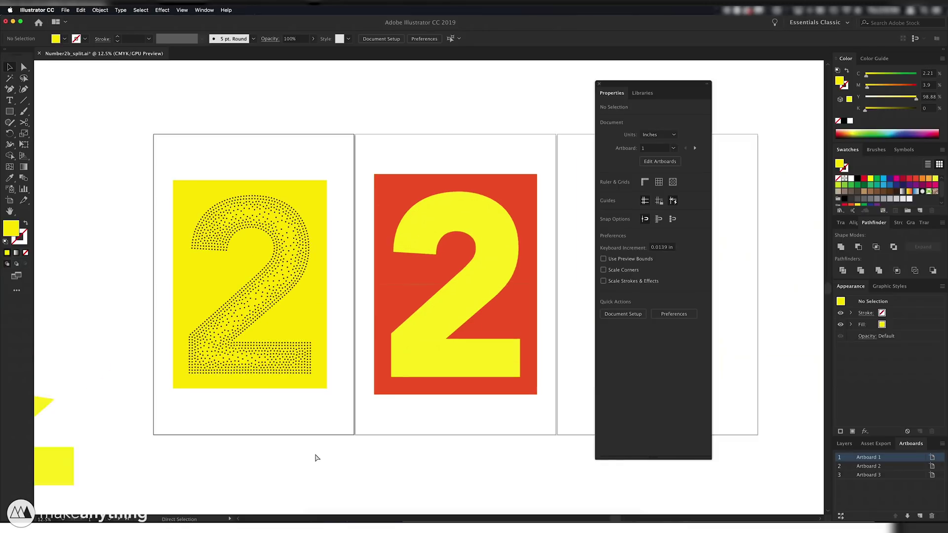
left_click_drag(313, 406, 457, 433)
key("super+minus")
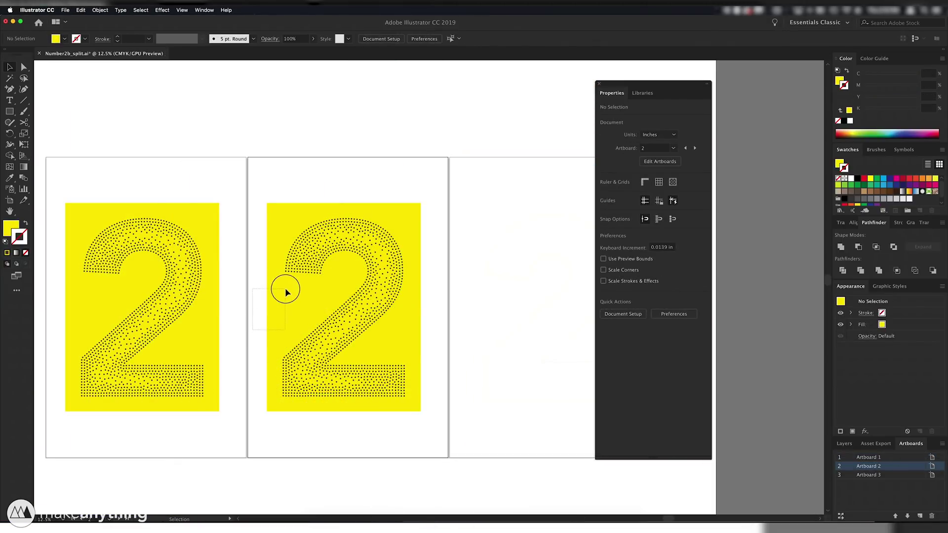
- Try showing the yellow background rectangles on the second artboard as a 9 mm yellow stroke without fill, and undo it
left_click(283, 290)
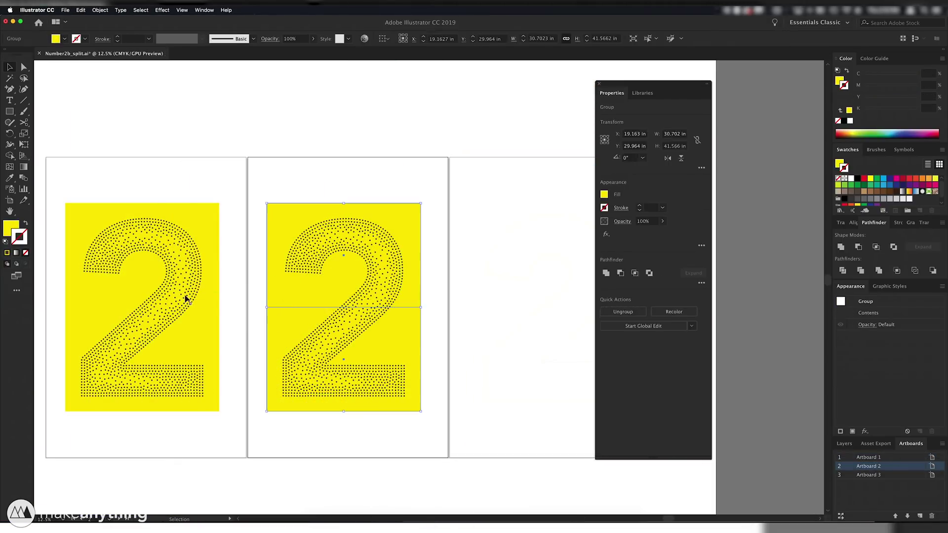
key("shift+x")
left_click(258, 329)
left_click(279, 272)
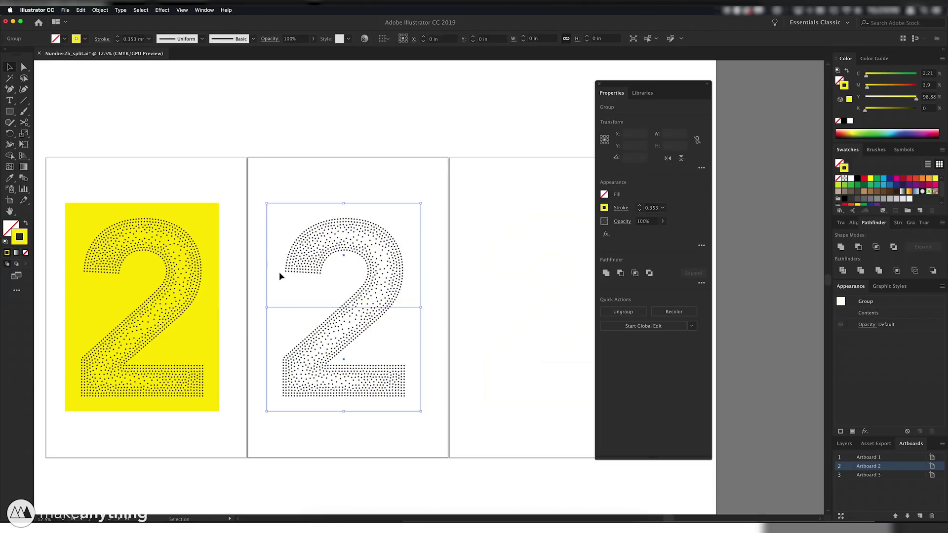
left_click(84, 40)
left_click(289, 161)
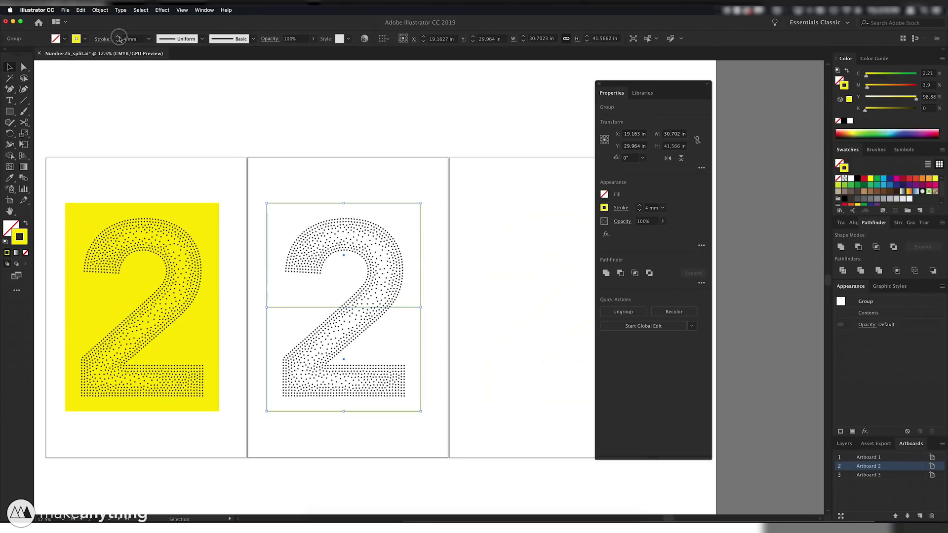
left_click(273, 187)
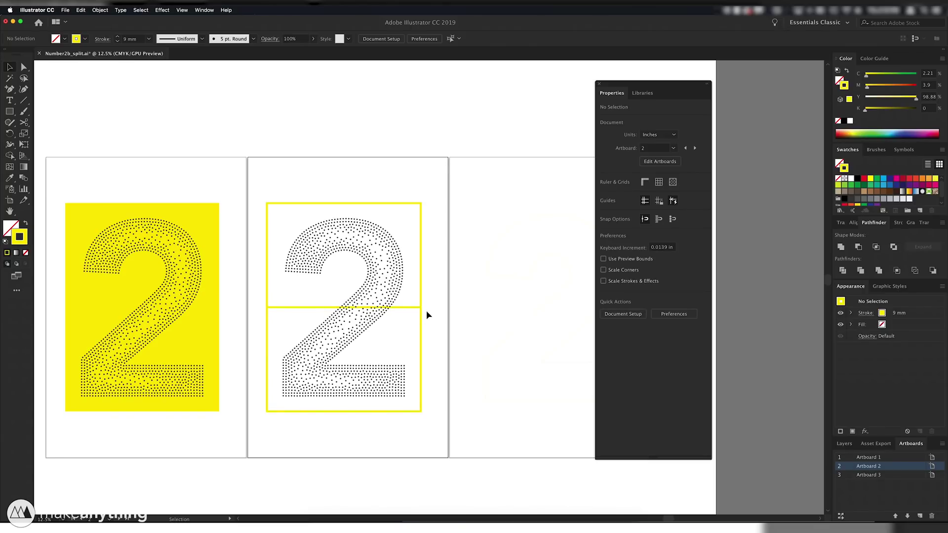
key("super+z")
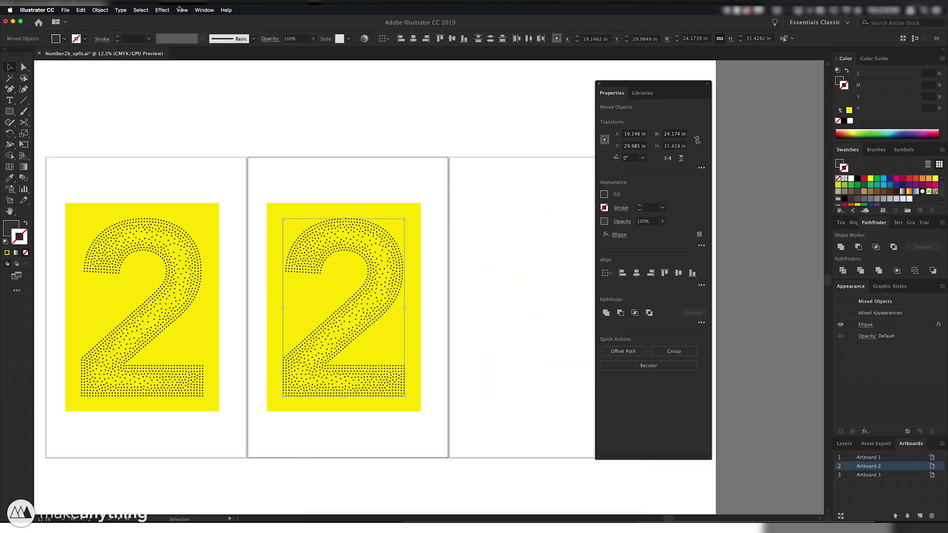
- Convert the second artboard's selected dots to rectangles with an absolute width and height of 0.01 in
left_click(172, 10)
mouse_move(236, 63)
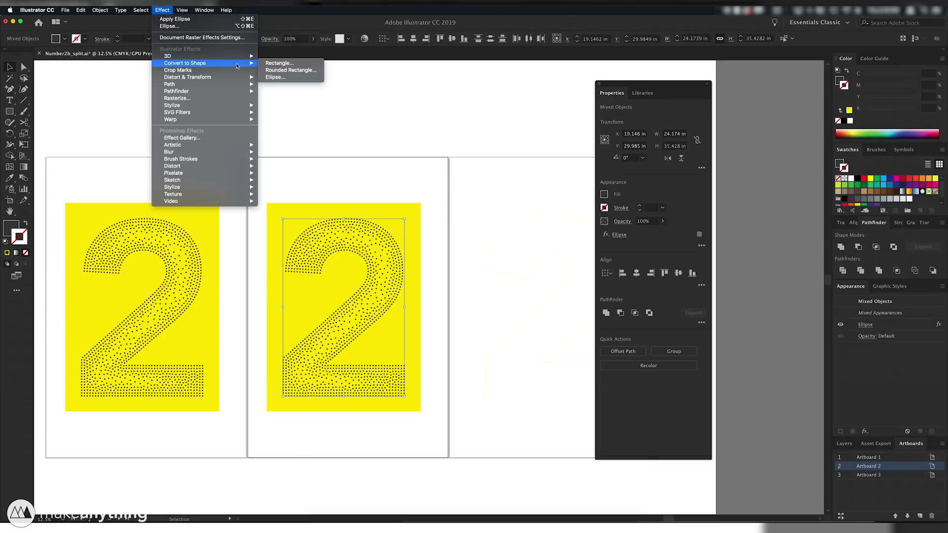
left_click(280, 63)
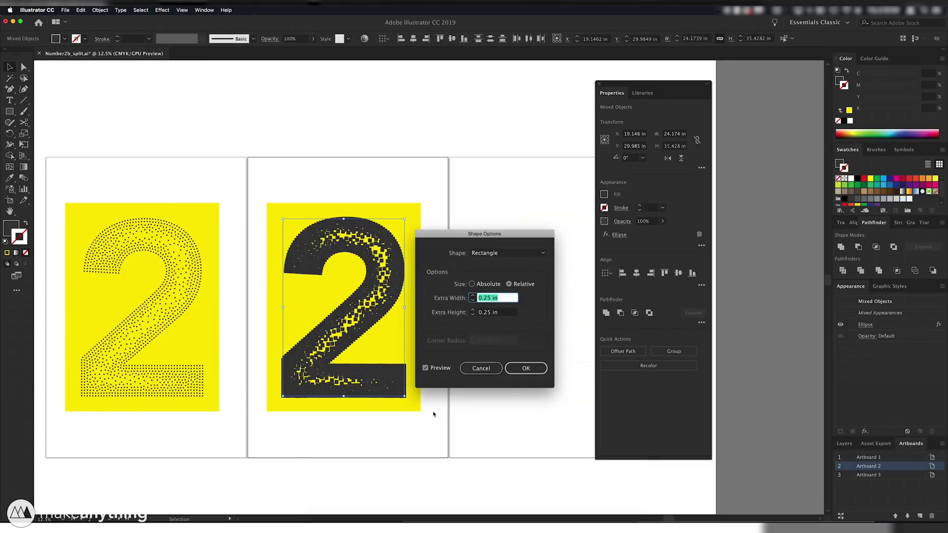
left_click(472, 284)
type(".0")
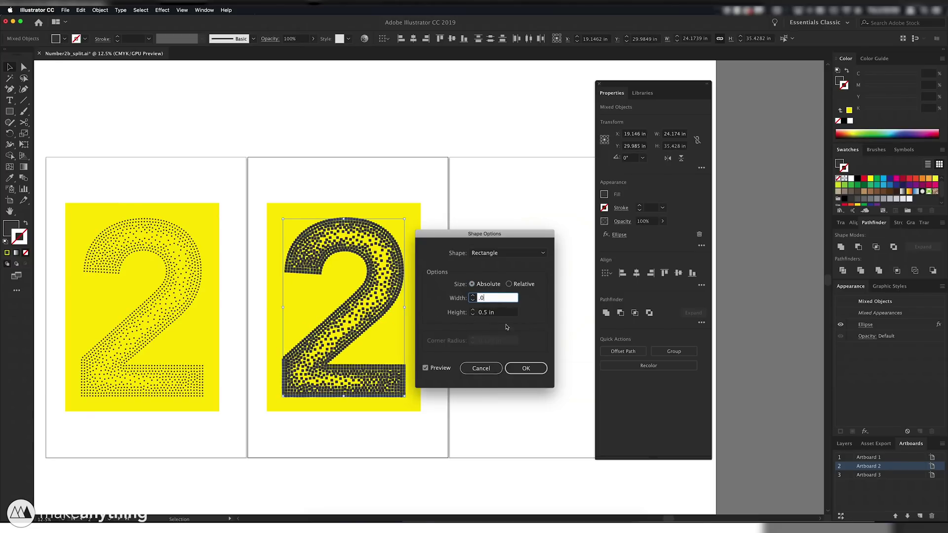
type("1")
key("Tab")
type(".")
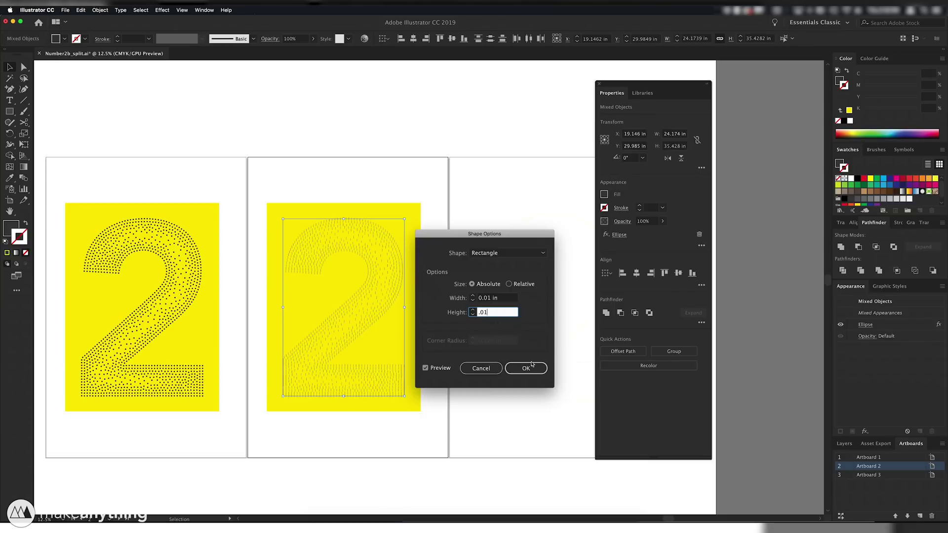
left_click(526, 367)
scroll(414, 408, "up", 10)
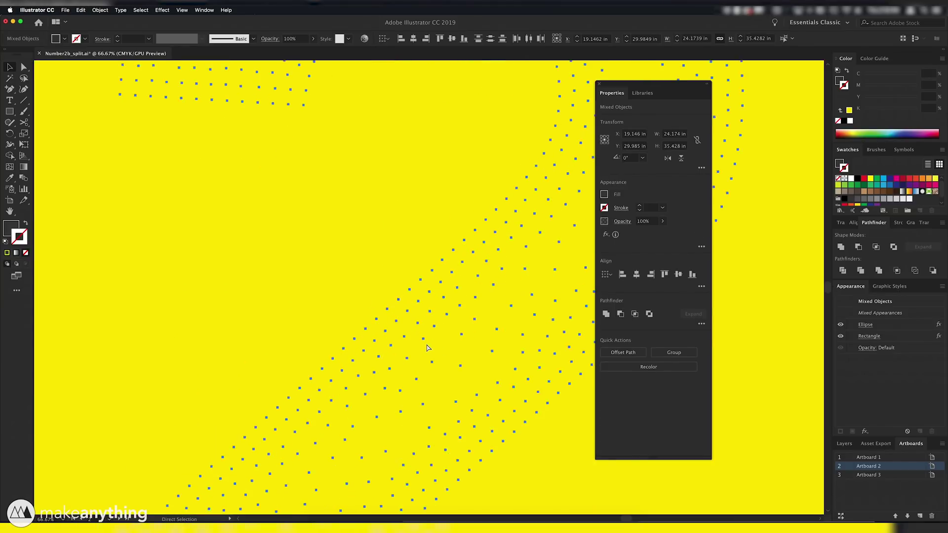
key("v")
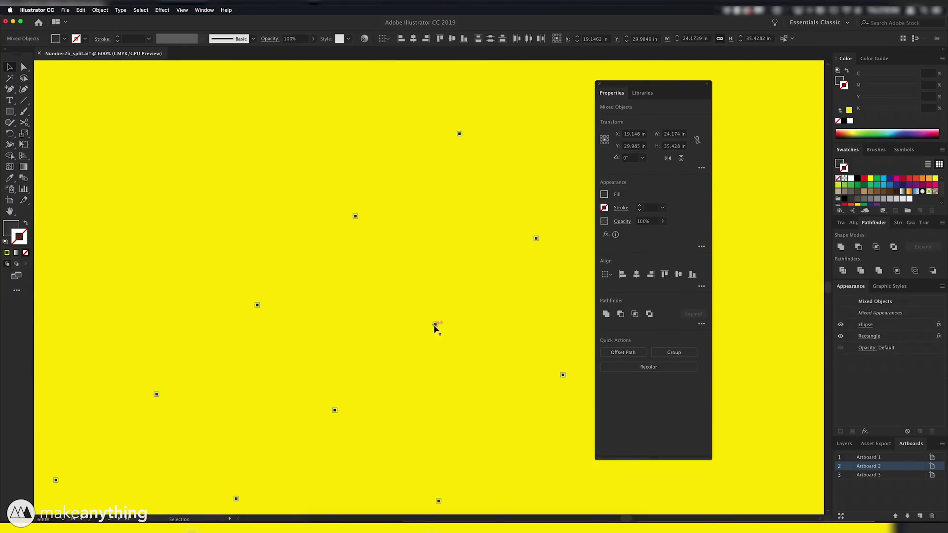
scroll(431, 380, "down", 4)
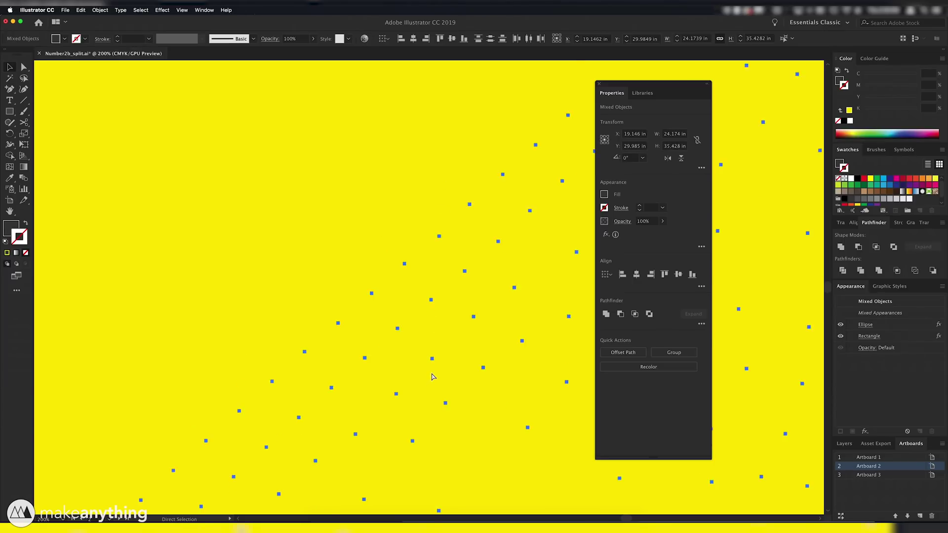
- Export the second artboard's yellow rectangles and tiny dot marks as a DXF with AutoCAD version 2010/2011/2012, exporting selected art only
scroll(433, 376, "down", 5)
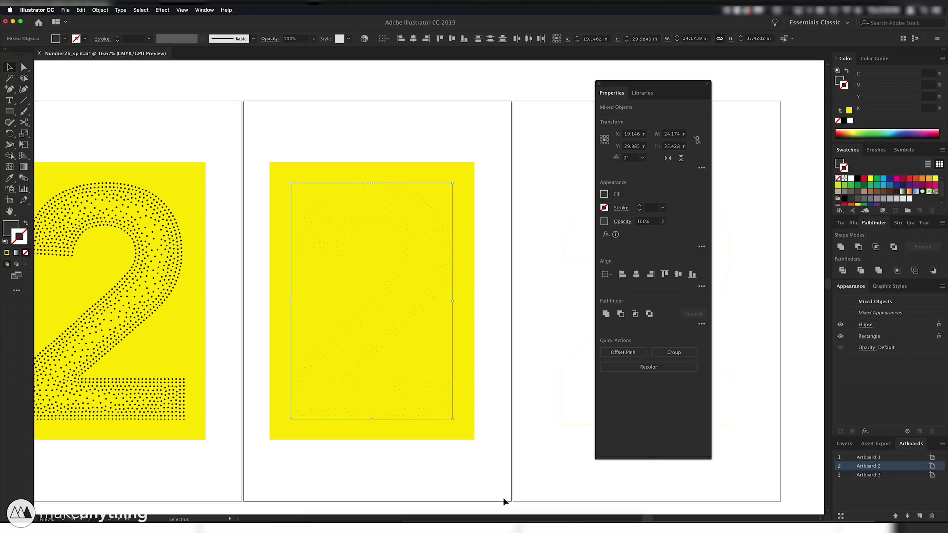
key("alt")
key("ctrl+8")
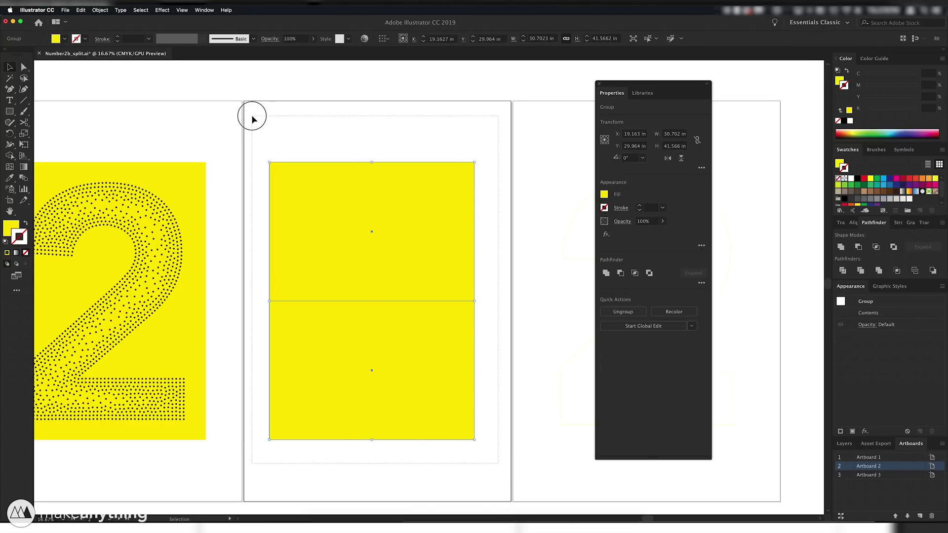
left_click(66, 10)
mouse_move(122, 132)
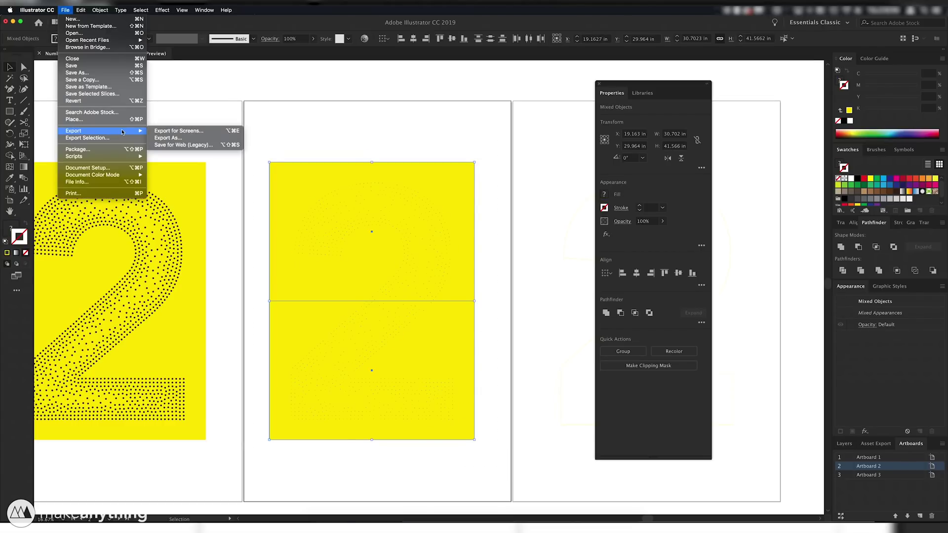
left_click(170, 138)
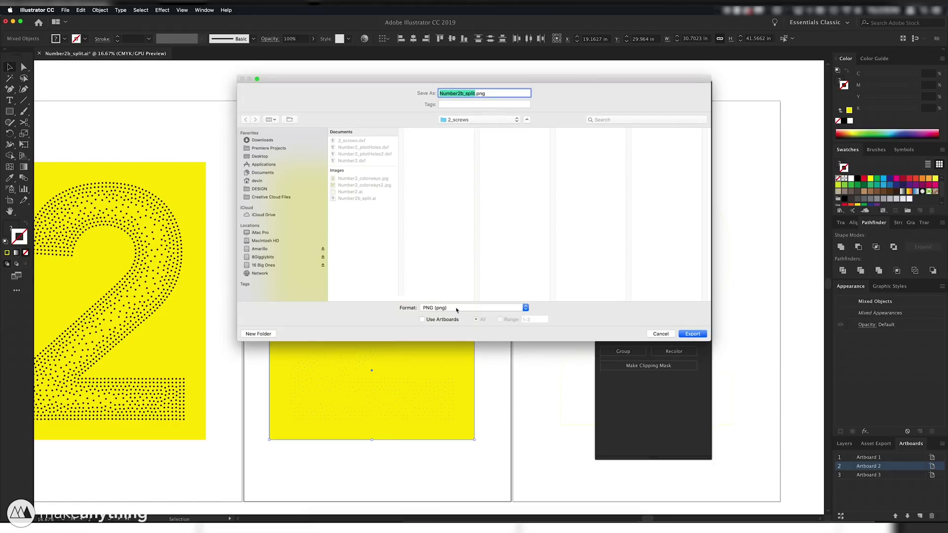
left_click(456, 307)
left_click(457, 342)
key("Return")
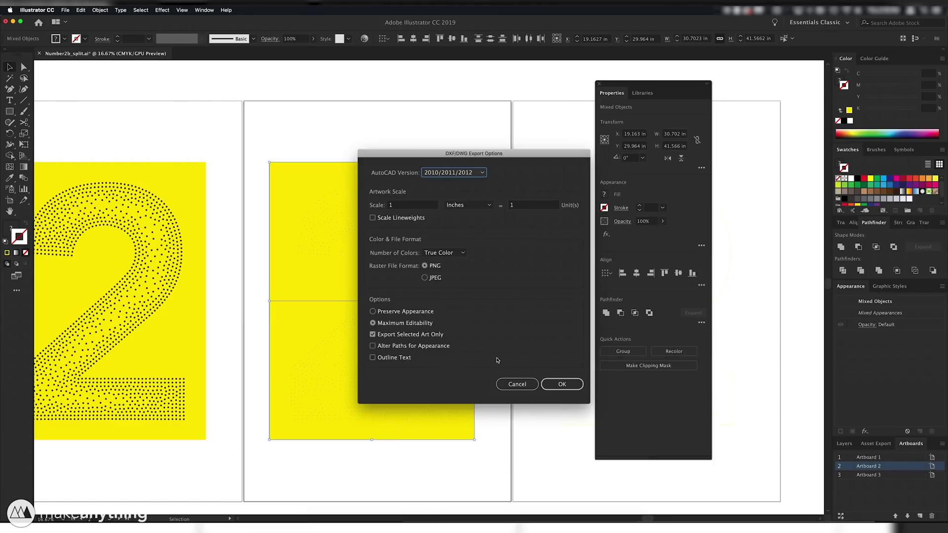
left_click(552, 384)
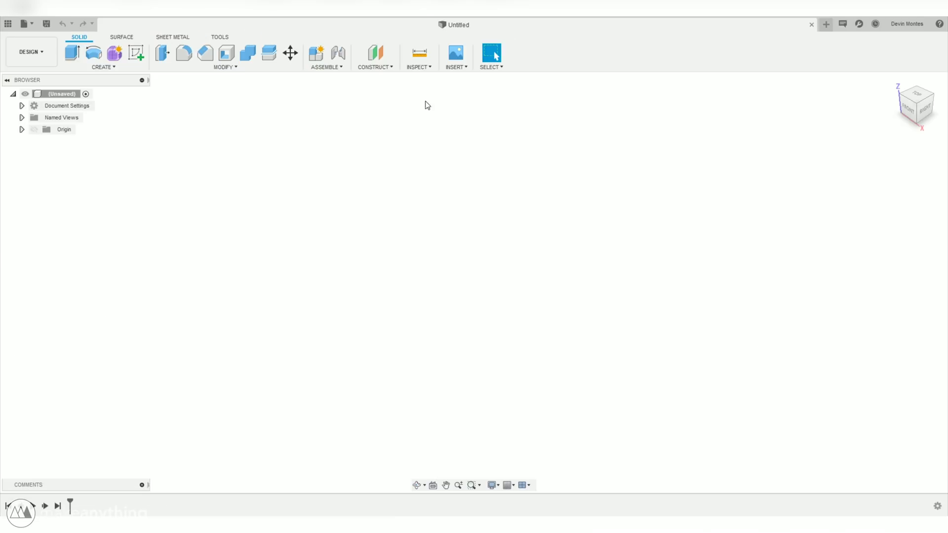
- Switch to Fusion 360 and insert the exported DXF on the XY plane in inches, offset about -1084 mm in X and 1301 mm in Y
left_click(469, 70)
left_click(482, 137)
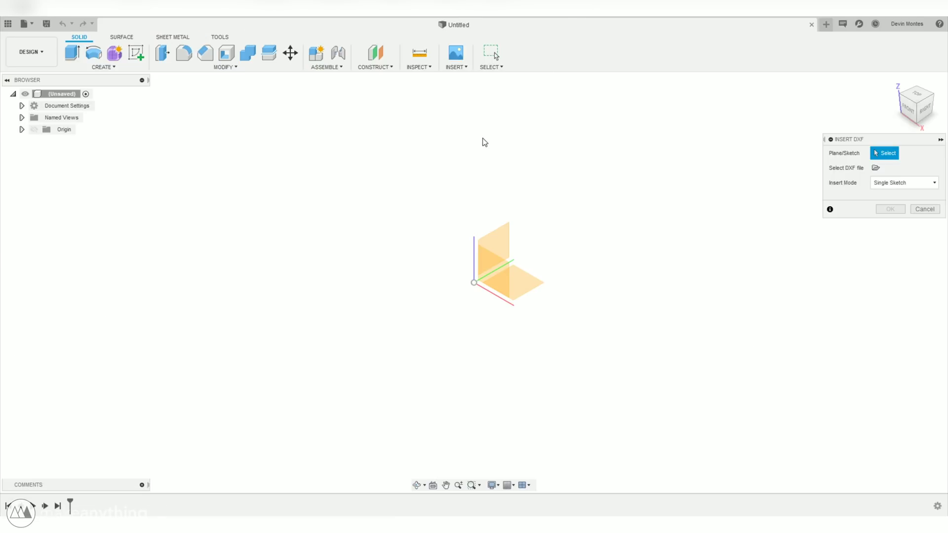
left_click(519, 288)
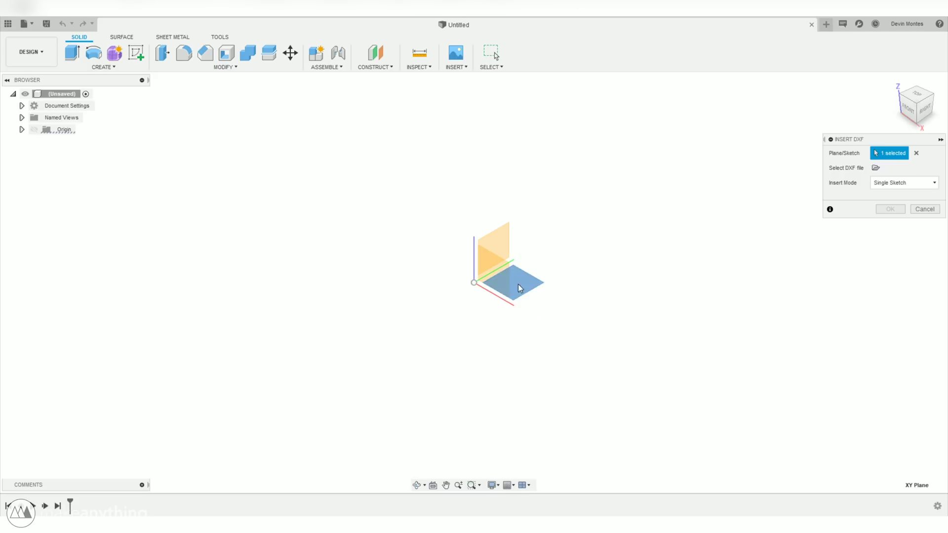
left_click(877, 170)
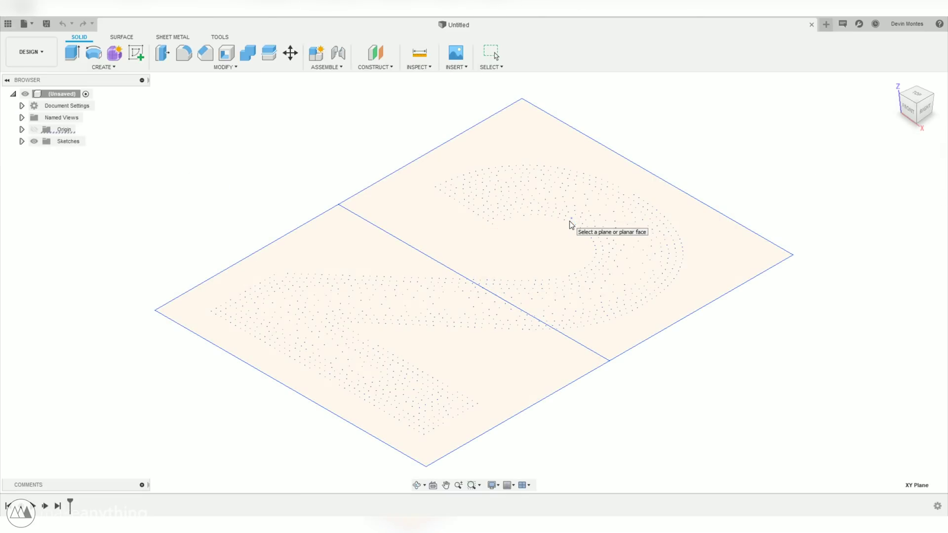
scroll(611, 249, "down", 6)
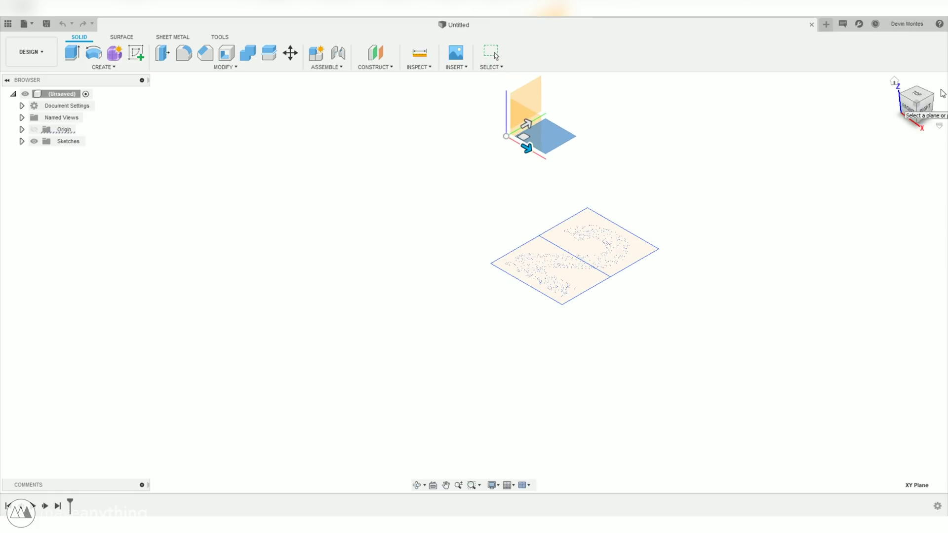
left_click(917, 94)
left_click_drag(728, 76, 354, 93)
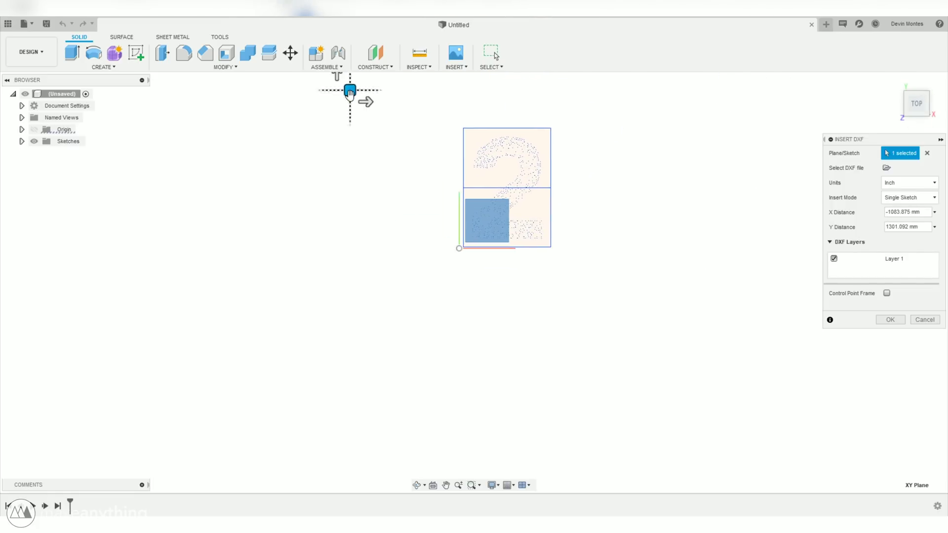
key("Return")
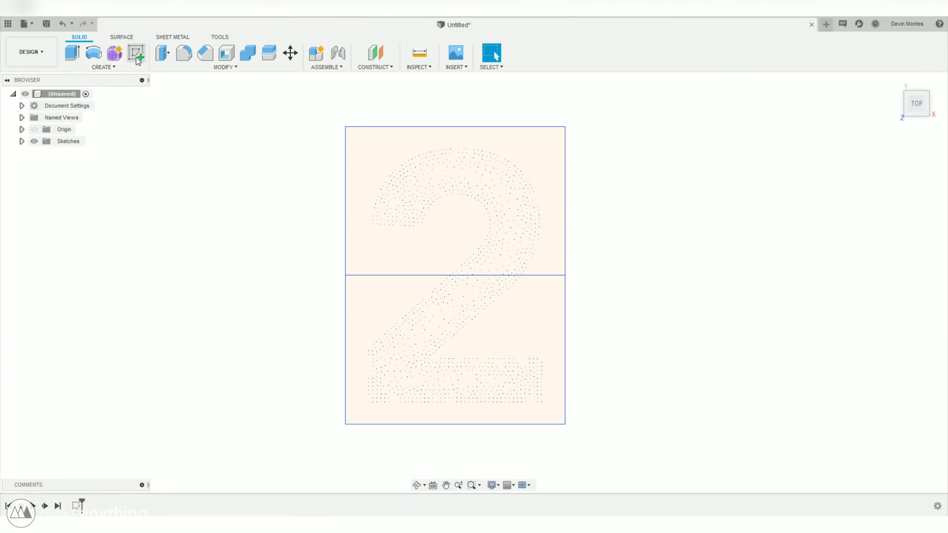
- Project the outlines of the two stacked rectangles into a new sketch on the inserted artwork's plane
left_click(138, 60)
left_click(357, 400)
key("p")
left_click(465, 141)
key("Return")
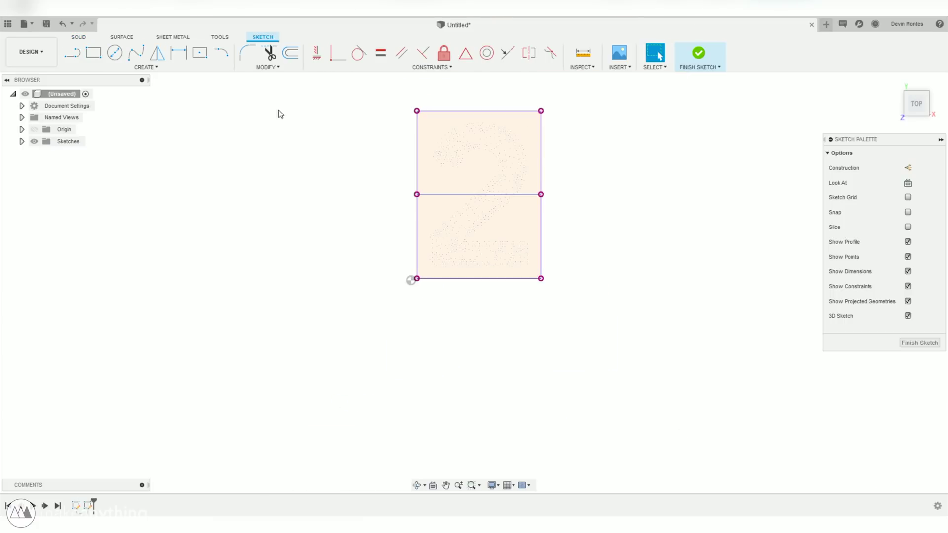
left_click(698, 52)
- Hide the pilot-hole sketch and draw a line in the outline sketch connecting the middle points of its two long sides
left_click(22, 141)
left_click(43, 153)
right_click(89, 505)
left_click(123, 429)
key("l")
left_click(400, 253)
left_click(487, 257)
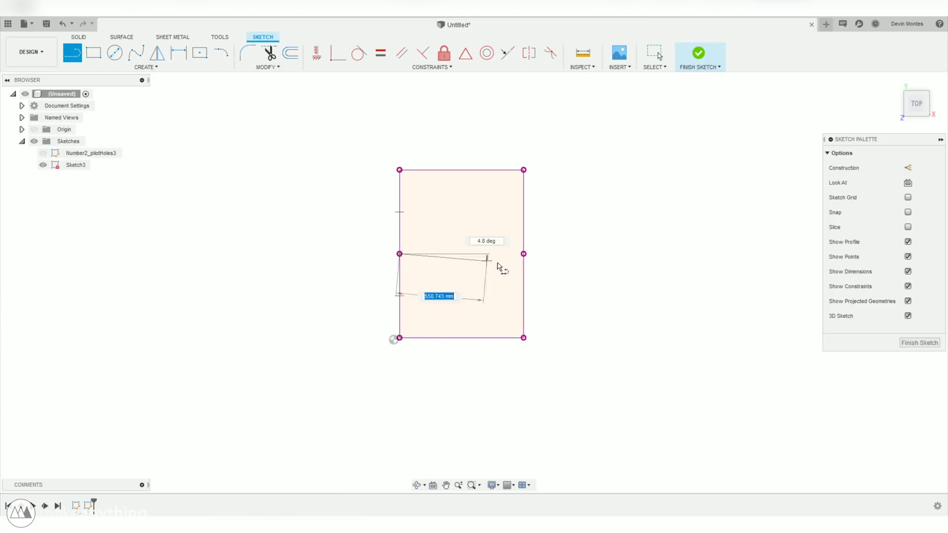
left_click(523, 254)
key("Escape")
- Extrude the lower half of the outline sketch 0.5 in to form a panel
key("e")
left_click(423, 286)
type("3")
key("Return")
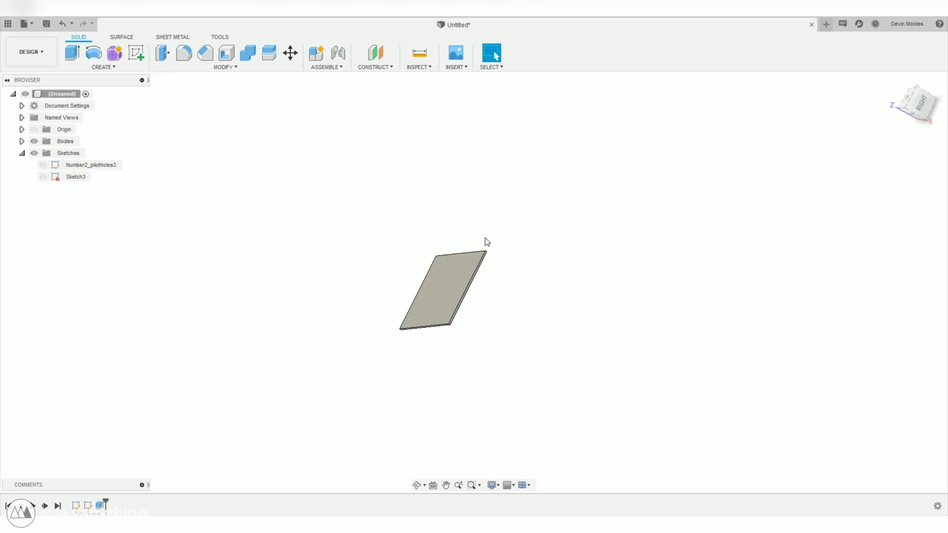
- Show the outline sketch again and extrude its upper half 0.5 in as a separate new body
left_click(43, 176)
key("e")
left_click(461, 221)
left_click(901, 247)
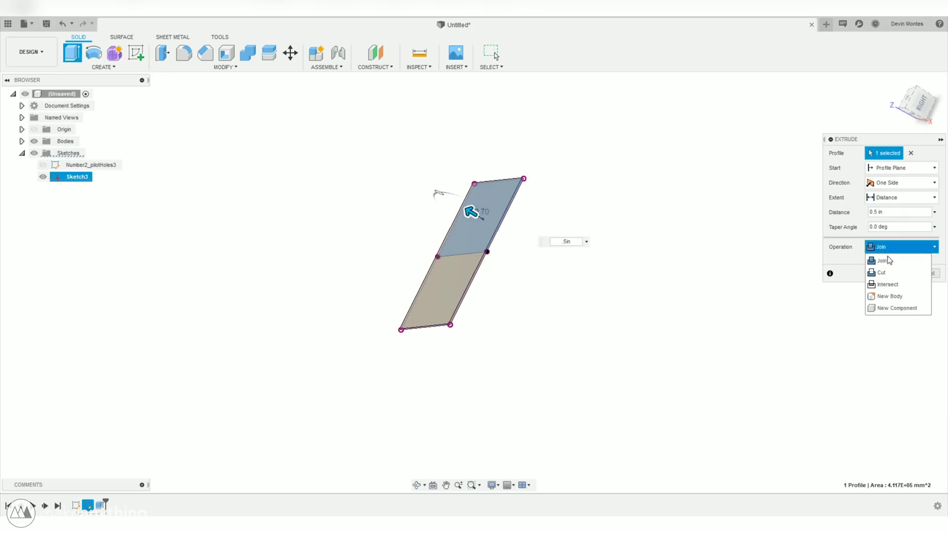
left_click(888, 261)
key("Return")
- Recolour the two panels' appearances, making the upper one golden yellow (255, 209, 0) and the lower one greenish yellow
key("a")
double_click(809, 225)
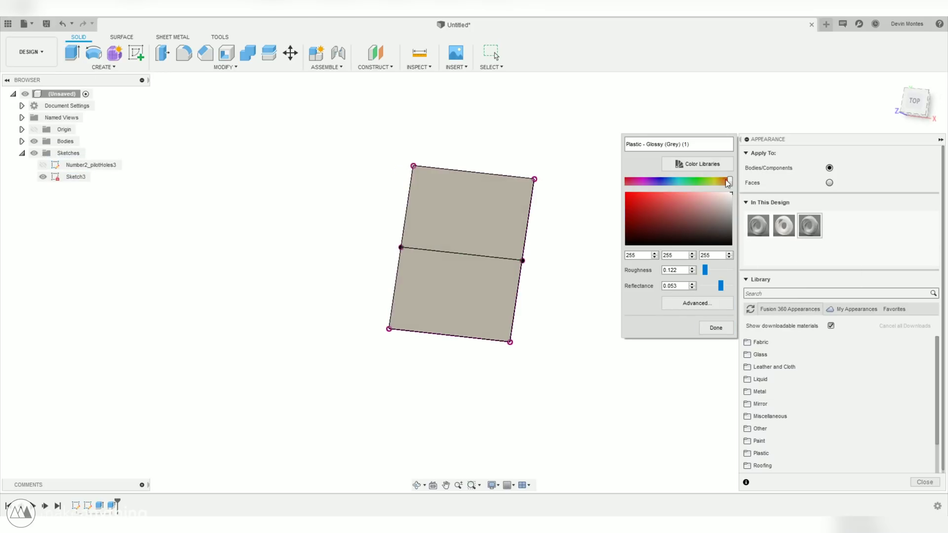
left_click(808, 243)
double_click(808, 244)
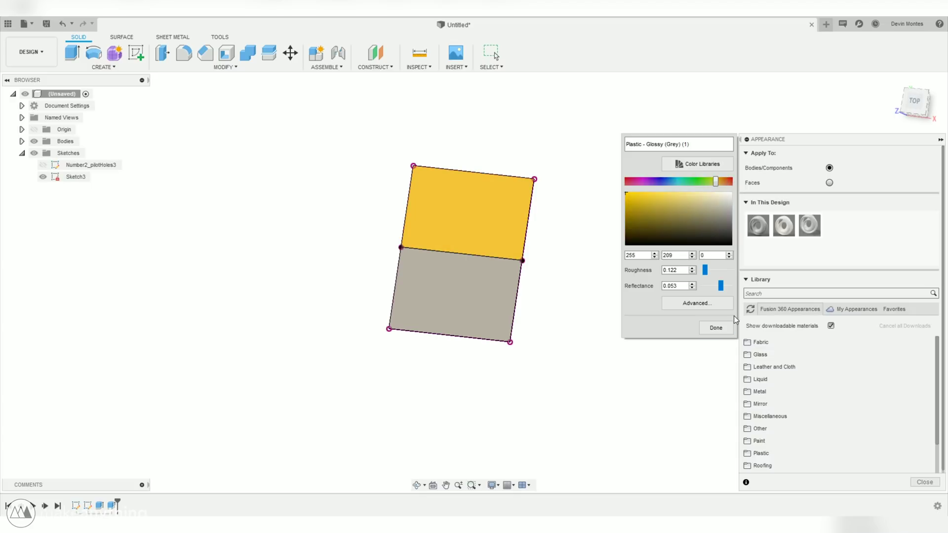
left_click(715, 328)
key("Escape")
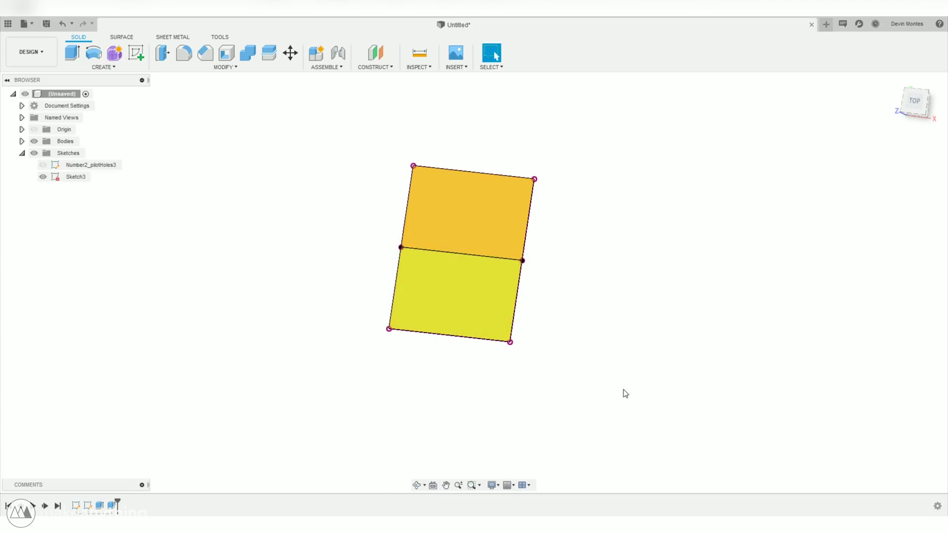
- Switch to the Manufacture workspace and show the Number2_pilotHoles3 sketch over the two panels
scroll(334, 358, "up", 8)
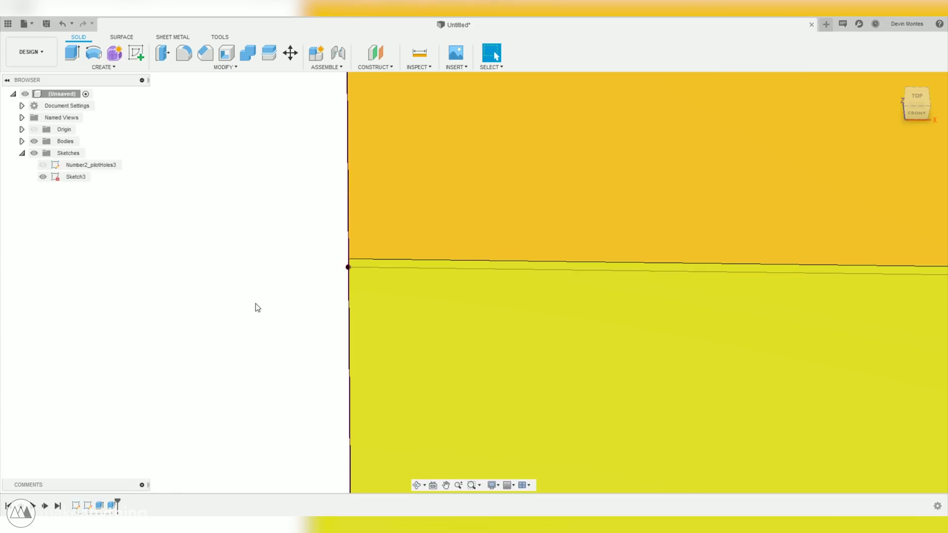
left_click_drag(256, 307, 296, 276)
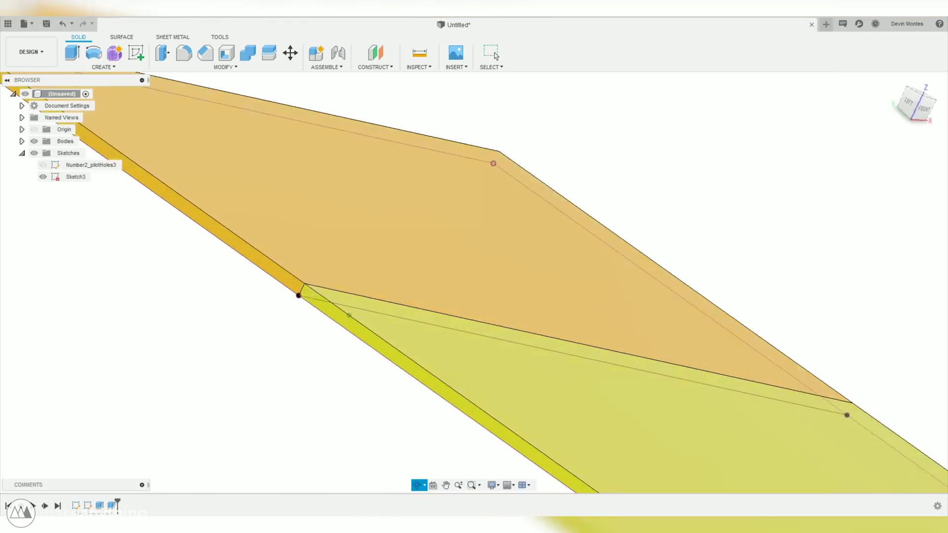
key("Escape")
key("F6")
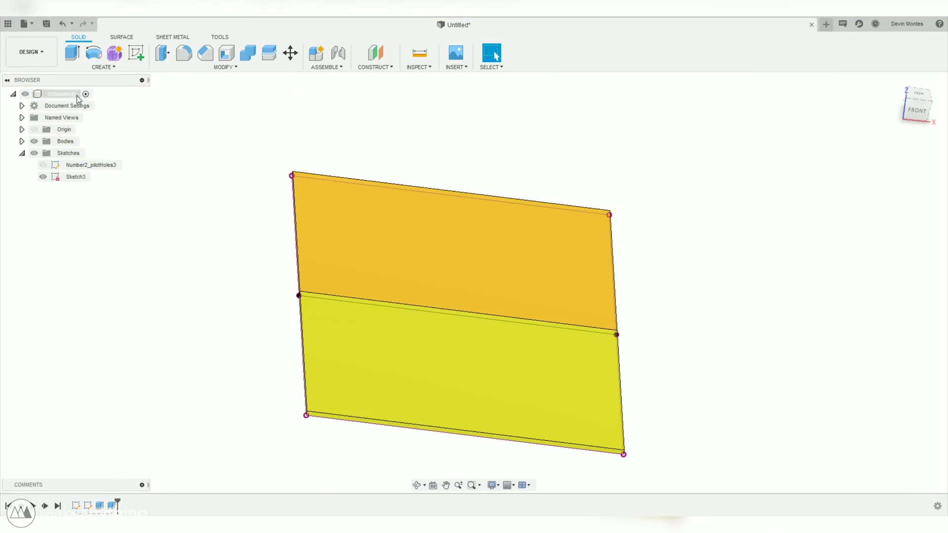
left_click(47, 54)
left_click(42, 146)
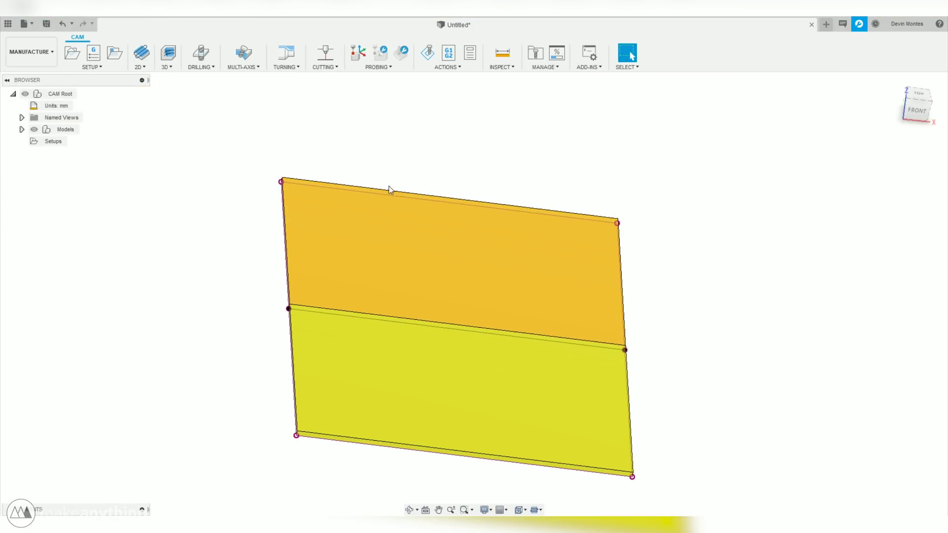
left_click(21, 129)
left_click(30, 141)
left_click(40, 189)
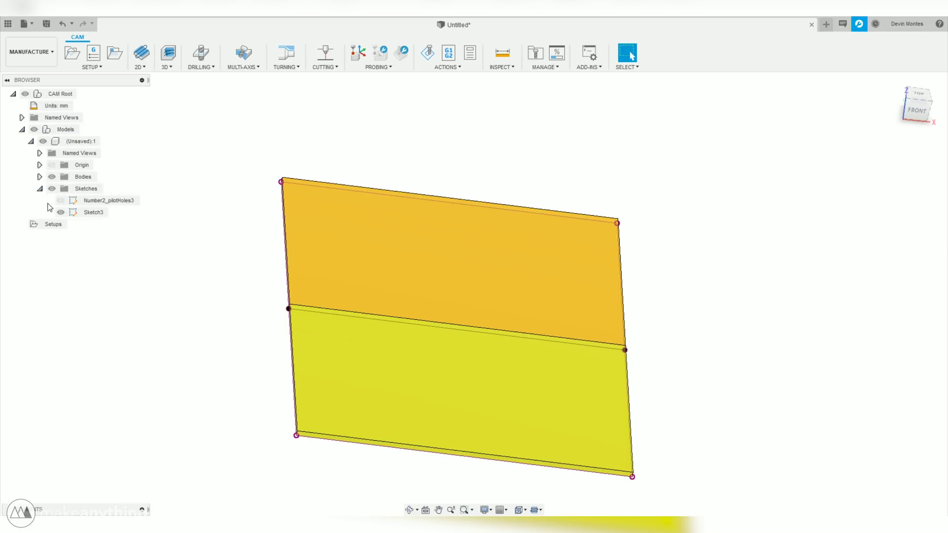
left_click(61, 200)
mouse_move(229, 275)
left_mouse_down()
mouse_move(270, 323)
mouse_move(271, 300)
mouse_move(213, 286)
left_mouse_up()
- Create a milling setup with the lower panel as its model and a relative size box with no additional stock
left_click(62, 225)
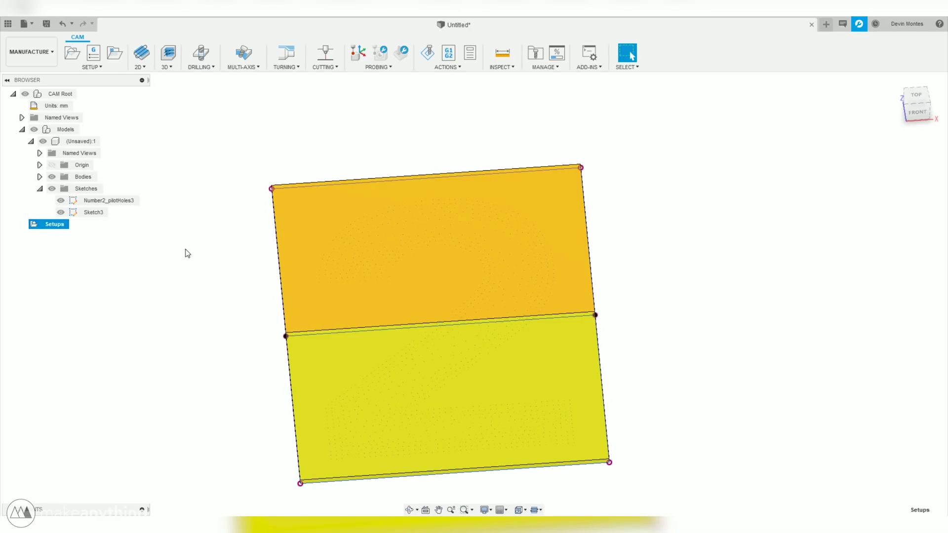
left_click(72, 52)
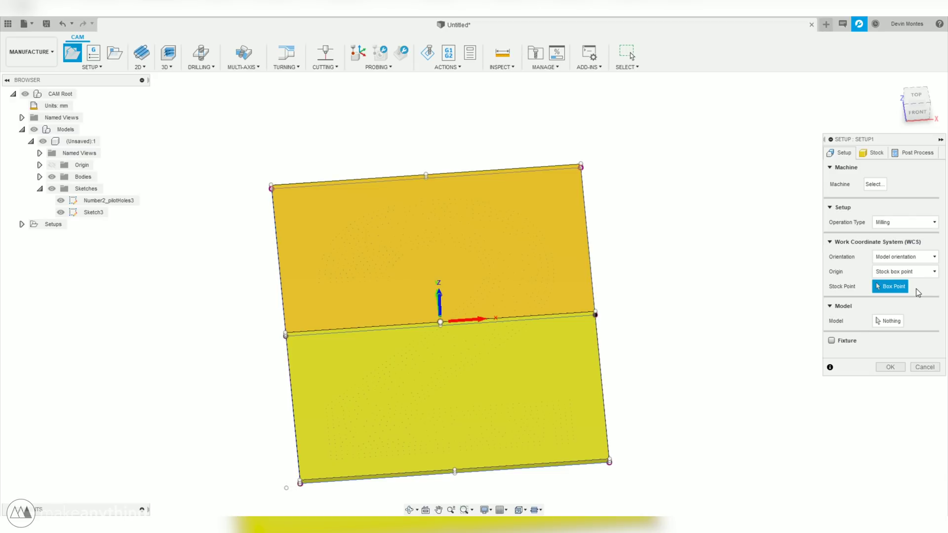
left_click(889, 320)
left_click(586, 379)
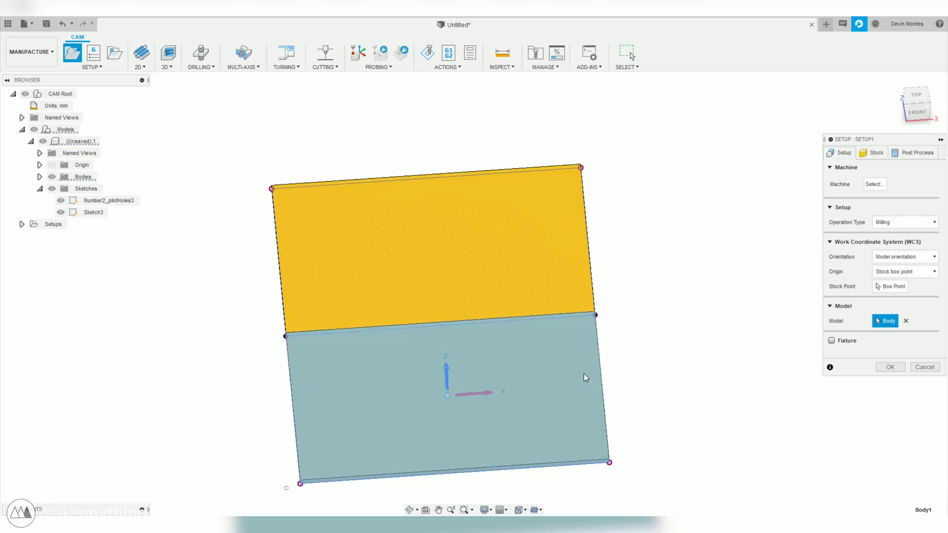
left_click(872, 153)
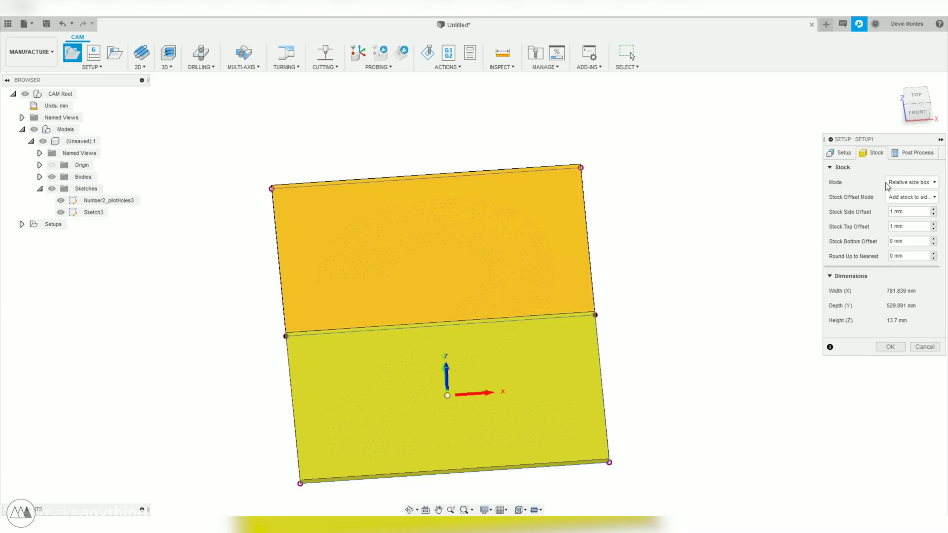
left_click(908, 197)
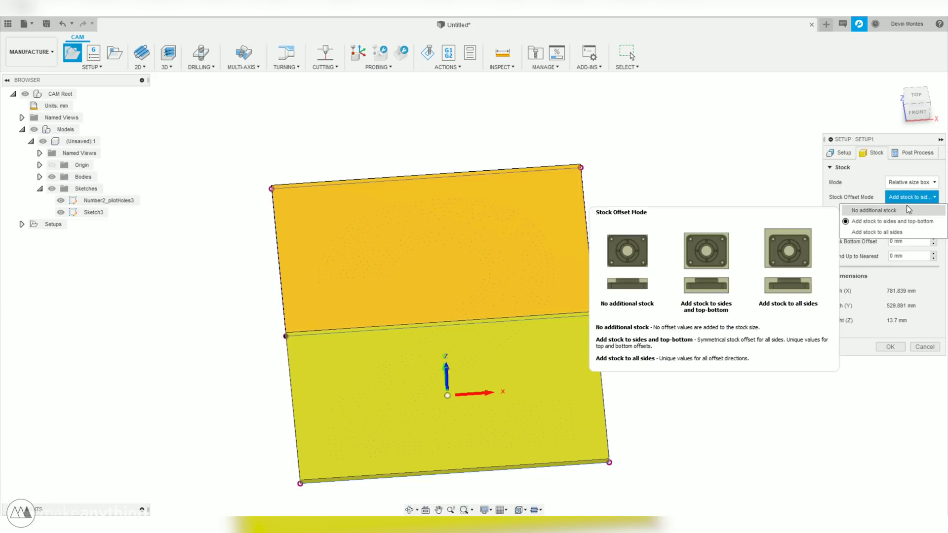
left_click(906, 210)
- Orient the setup by Z and Y axes, using the panel's short vertical edge for Z and its front edge for Y
left_click(841, 153)
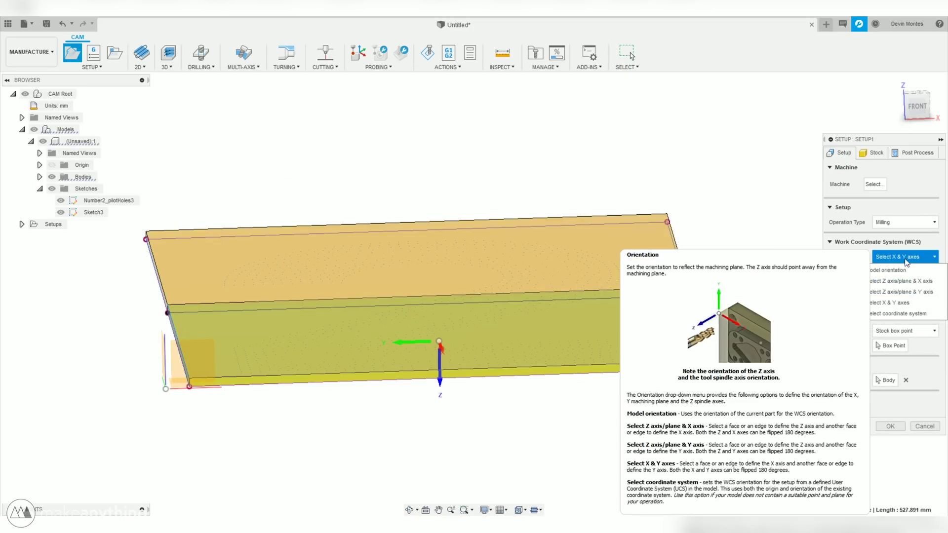
left_click(936, 282)
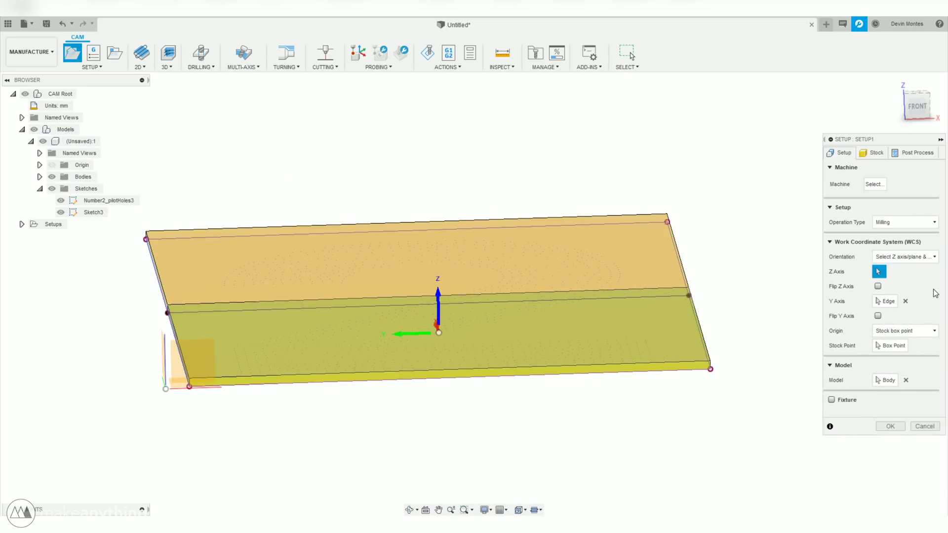
scroll(209, 375, "up", 5)
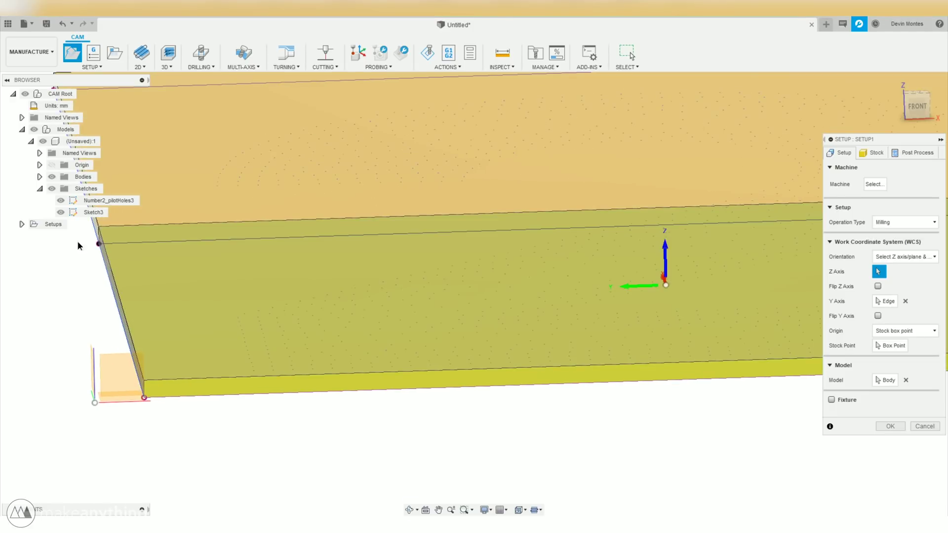
left_click(73, 240)
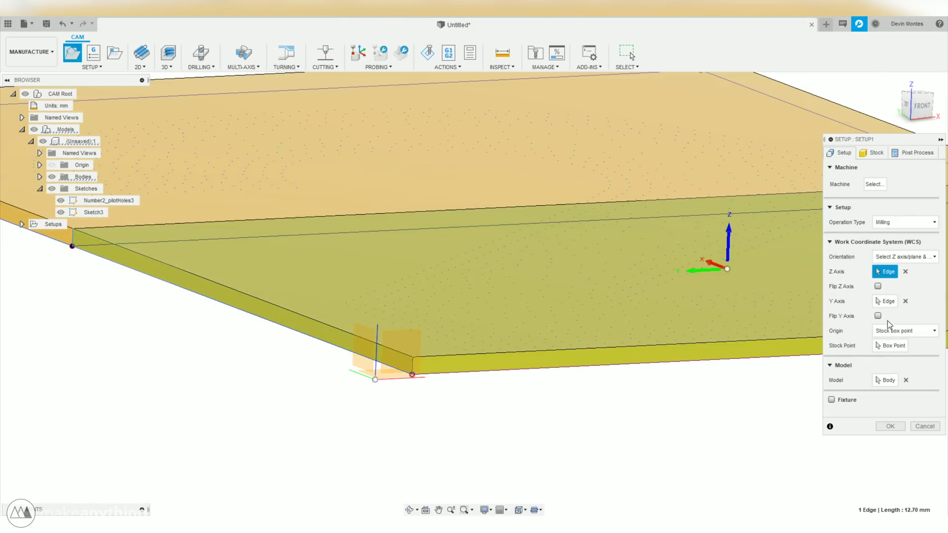
left_click(884, 301)
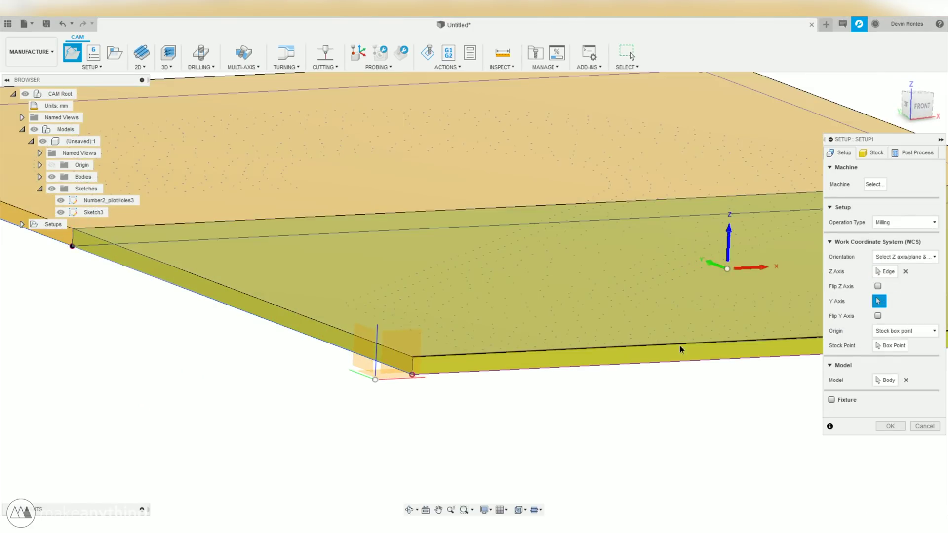
left_click(679, 346)
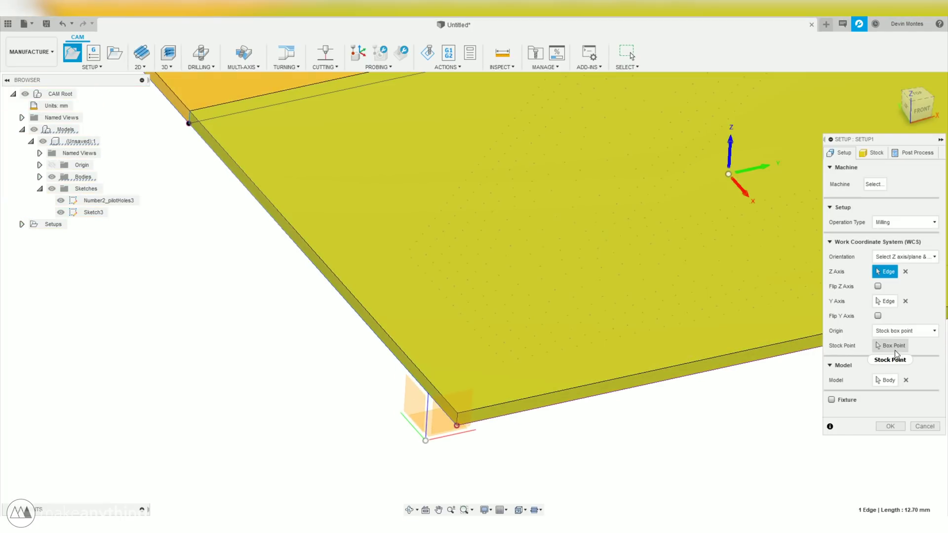
- Place the setup origin on the stock box's top corner at the left end of the seam between panels and accept the setup
left_click(898, 349)
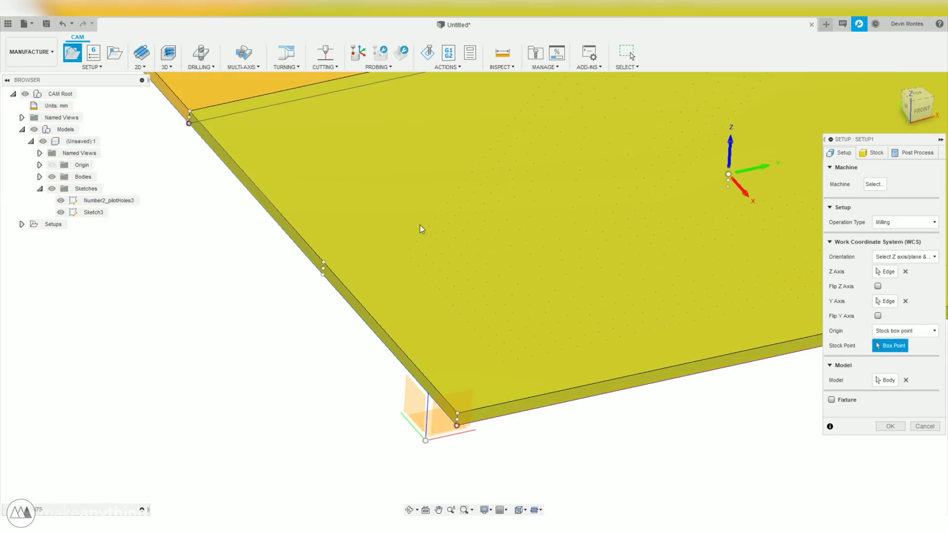
left_click(190, 112)
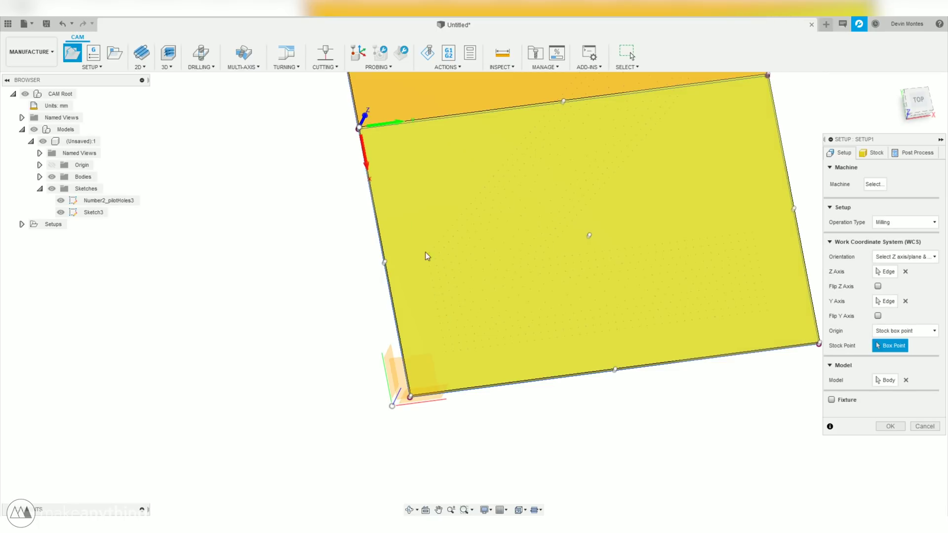
left_click(359, 124)
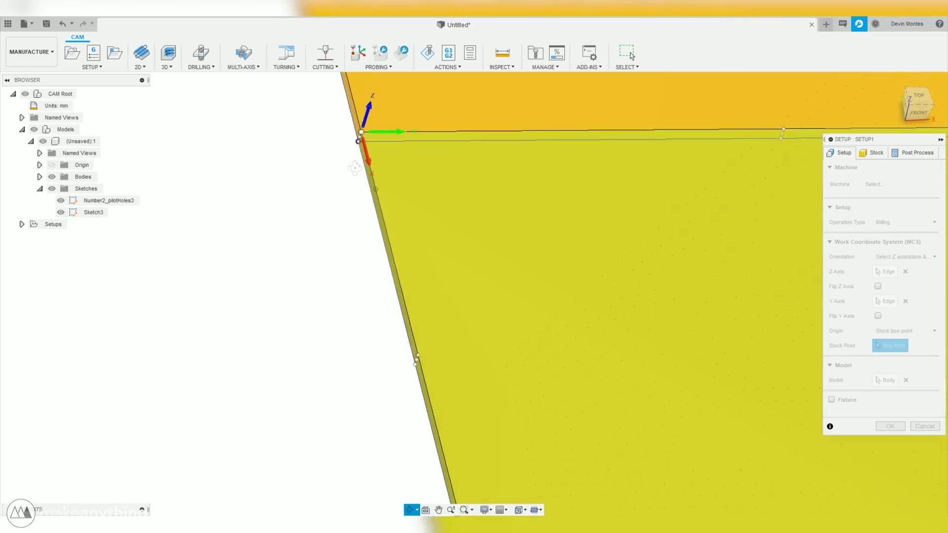
scroll(356, 257, "down", 2)
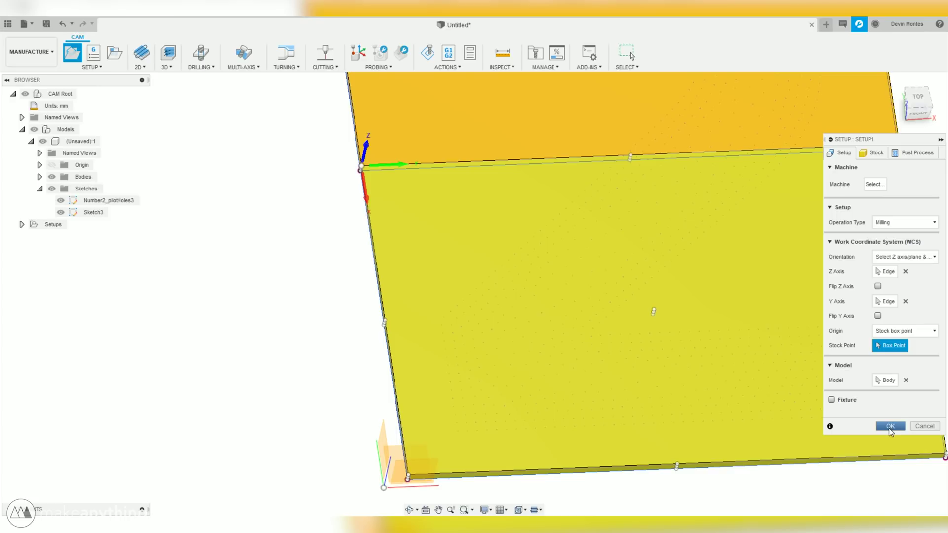
left_click(889, 426)
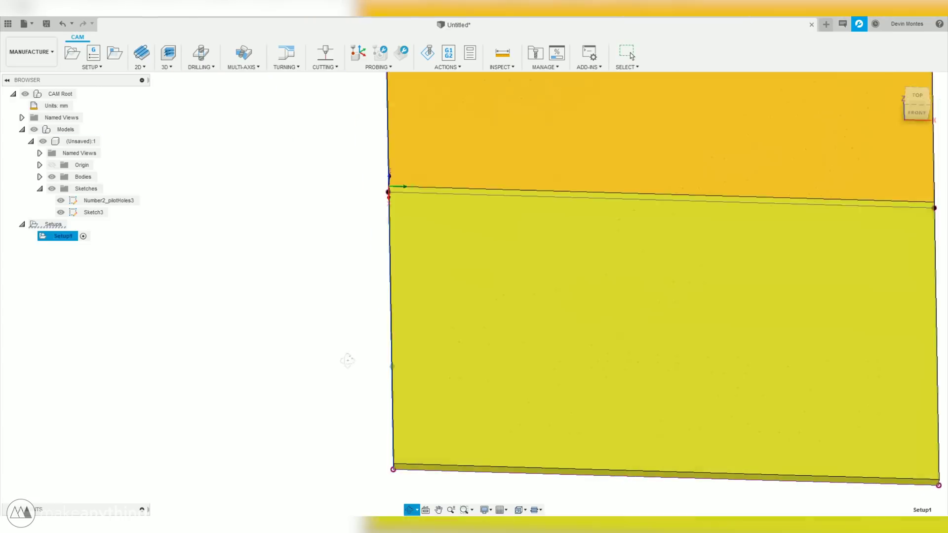
- Hide the upper panel, Body2, while keeping the lower panel and the pilot-hole sketch shown
left_click(40, 177)
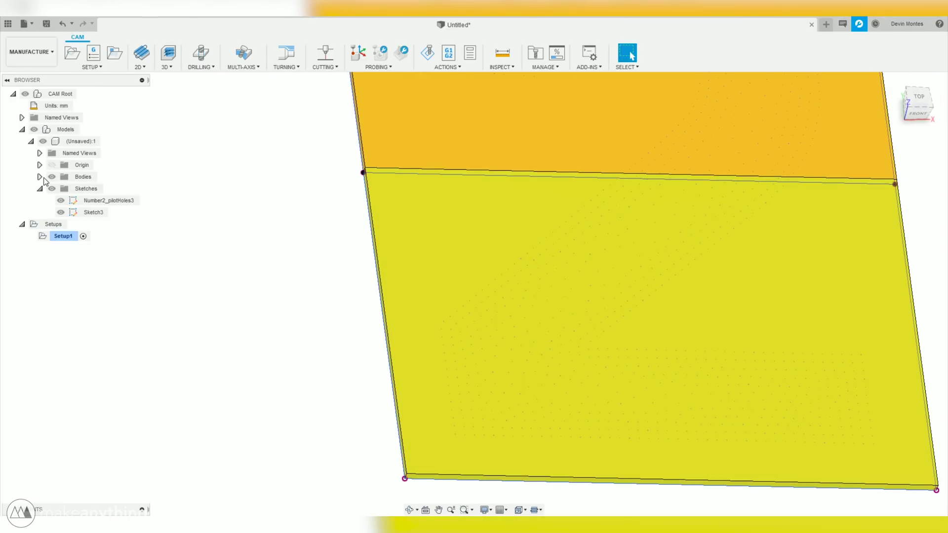
left_click(61, 200)
scroll(276, 270, "down", 3)
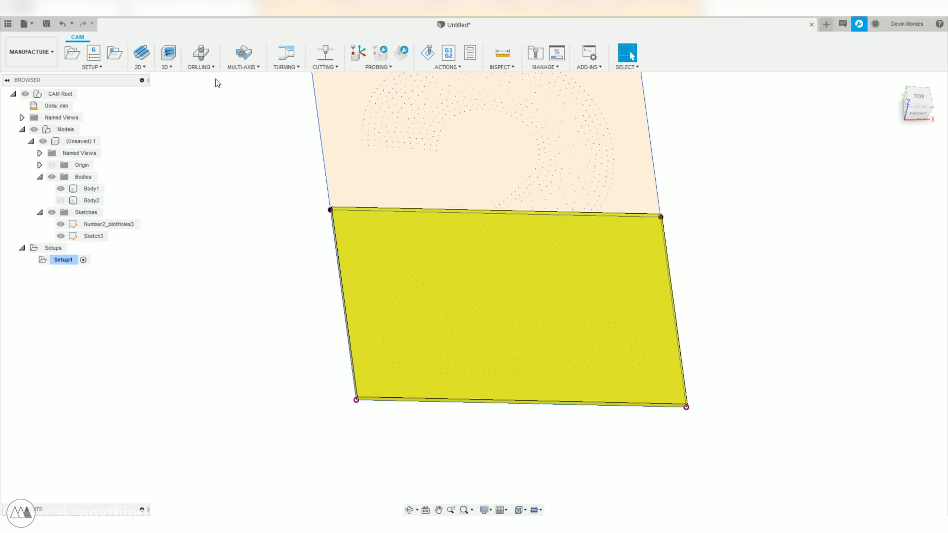
- Create a drilling operation using the 1/8" 118° drill from the local library, checking and accepting its cutter geometry
left_click(202, 55)
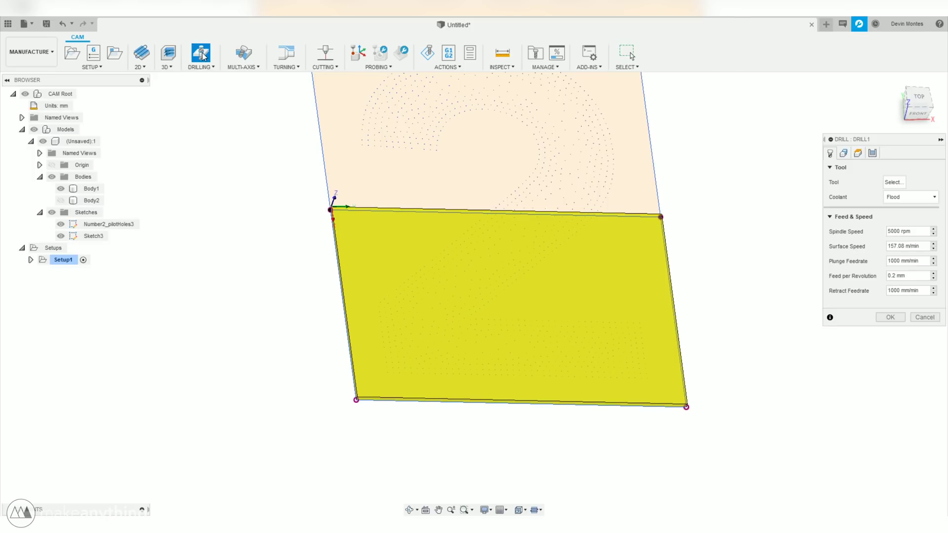
left_click(892, 181)
left_click(244, 86)
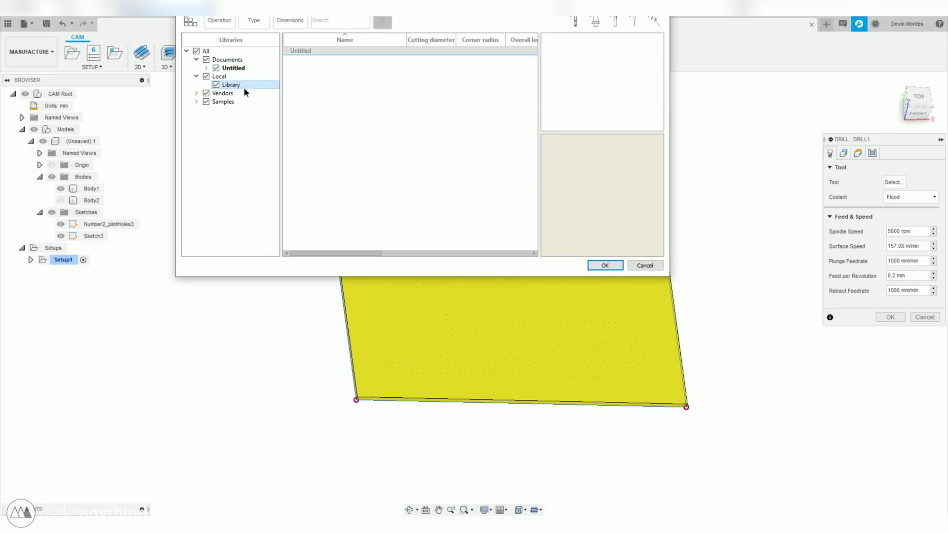
left_click(366, 62)
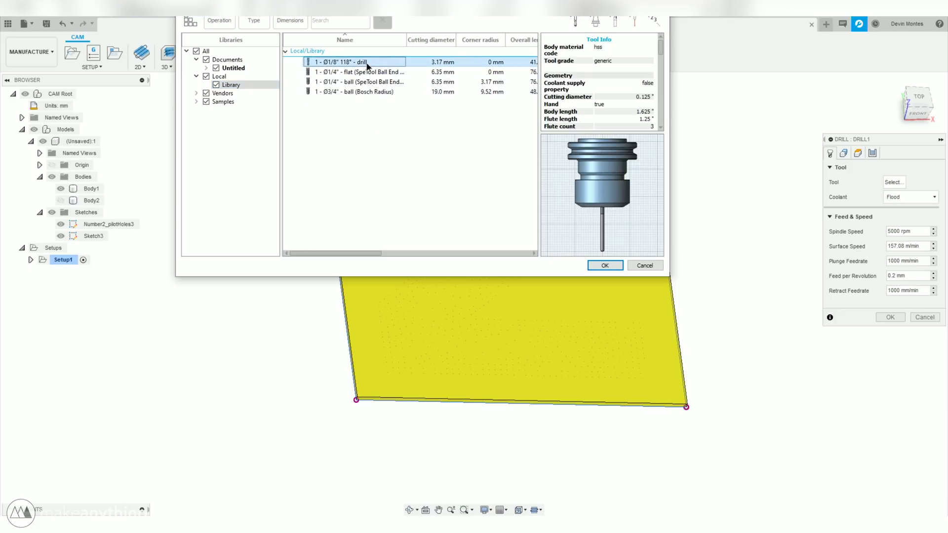
right_click(366, 63)
left_click(381, 71)
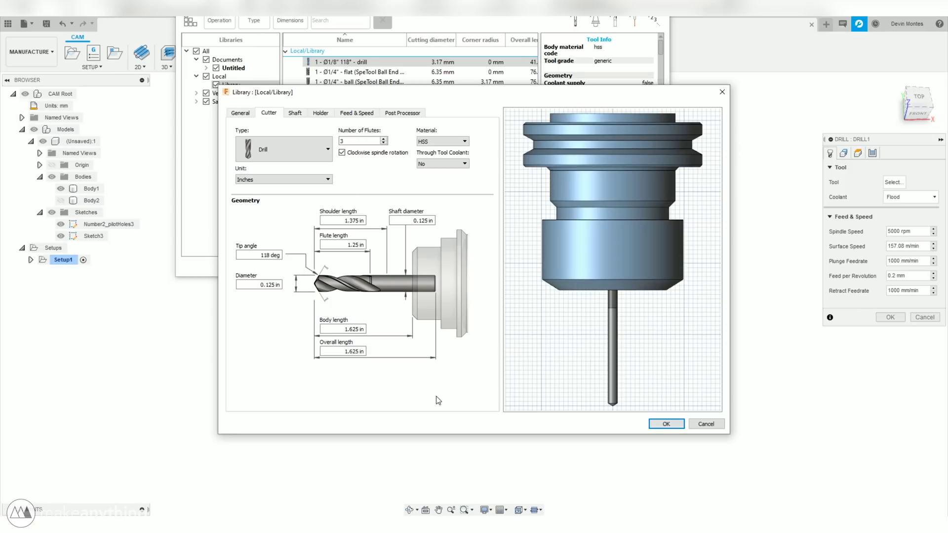
left_click(668, 424)
left_click(609, 265)
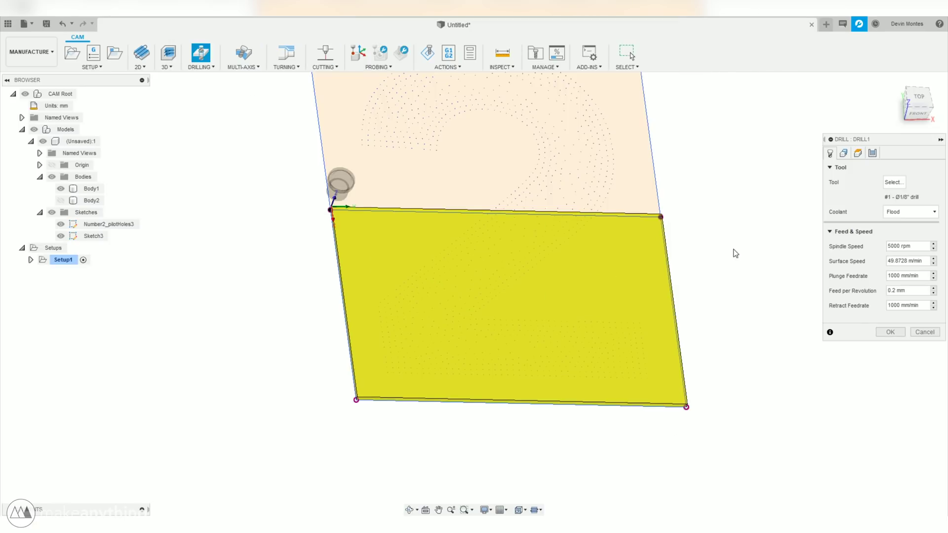
- Set the hole mode to Selected points and pick the three rightmost pilot-hole points in the number's lowest row
left_click(844, 154)
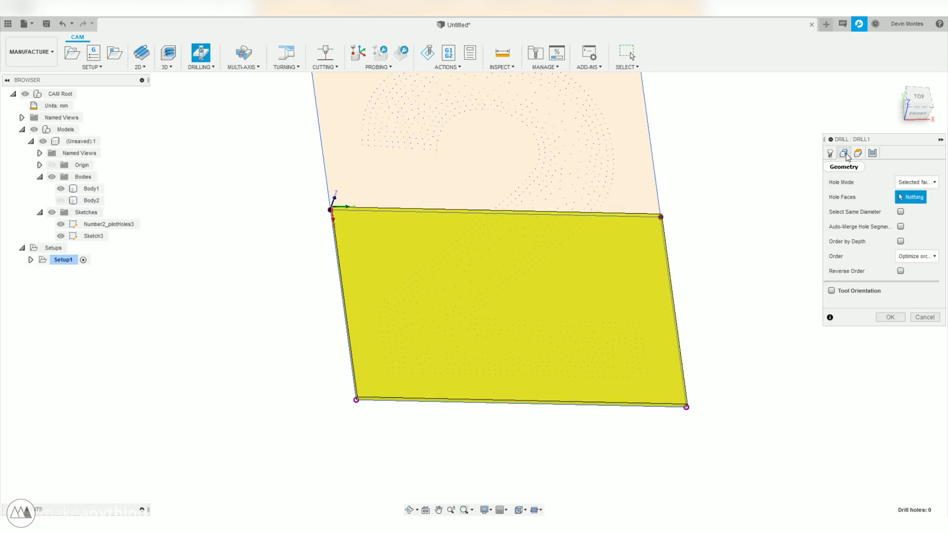
left_click(916, 182)
left_click(916, 194)
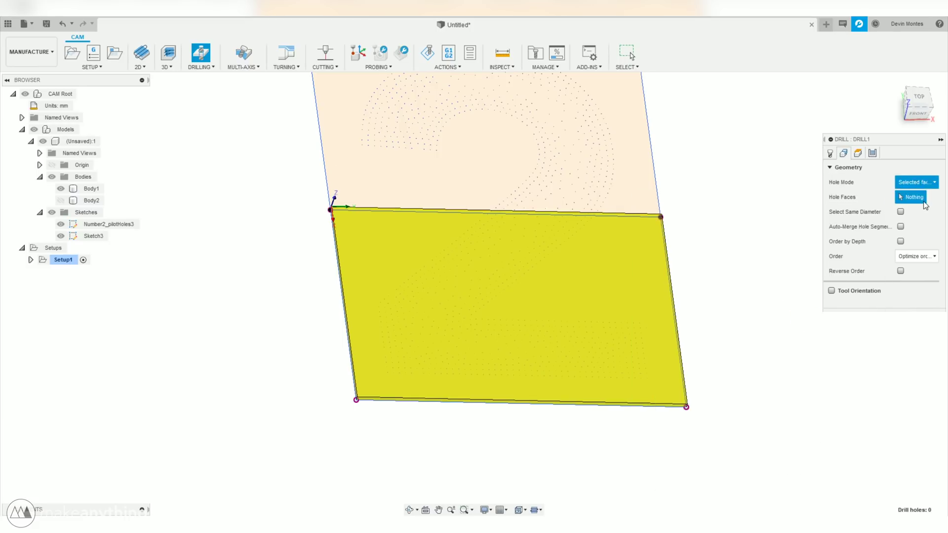
left_click(919, 102)
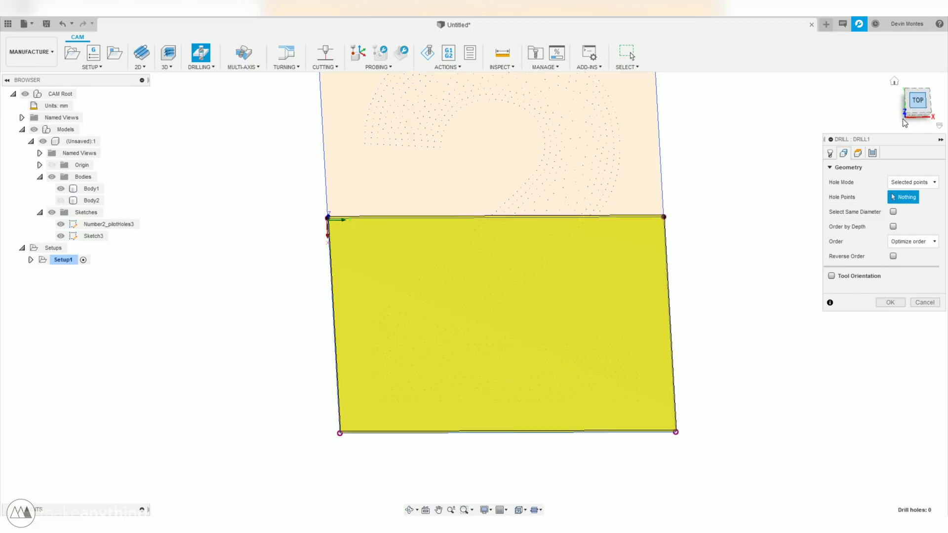
scroll(641, 434, "up", 6)
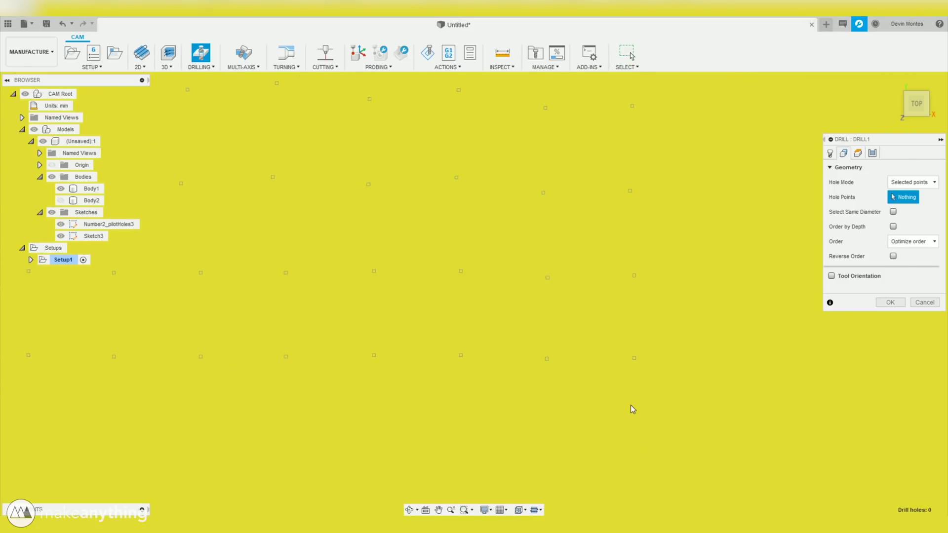
scroll(634, 395, "up", 3)
left_click(637, 330)
left_click(489, 331)
left_click(344, 328)
- Add the remaining pilot-hole points of the lowest row to the drill selection, working from right to left
scroll(348, 335, "down", 5)
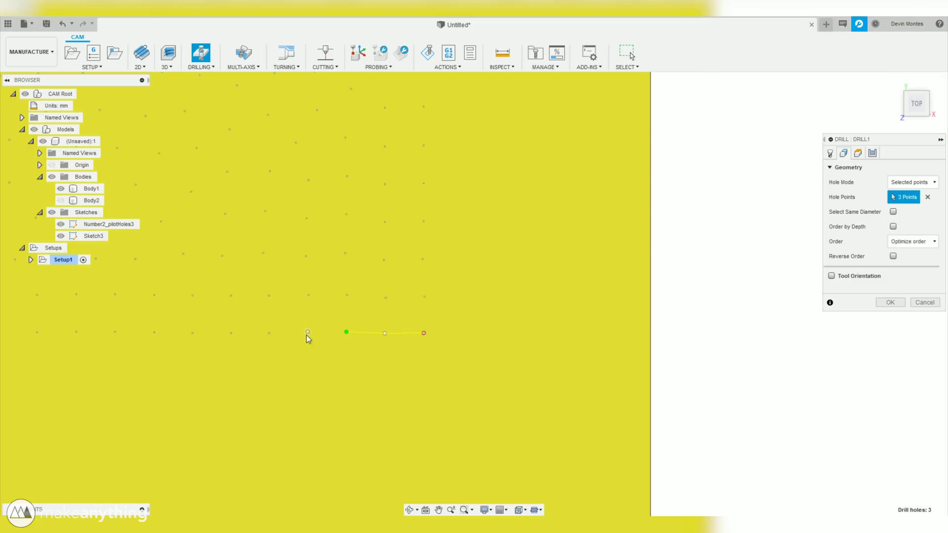
left_click(309, 332)
left_click(268, 332)
left_click(231, 333)
scroll(251, 334, "down", 3)
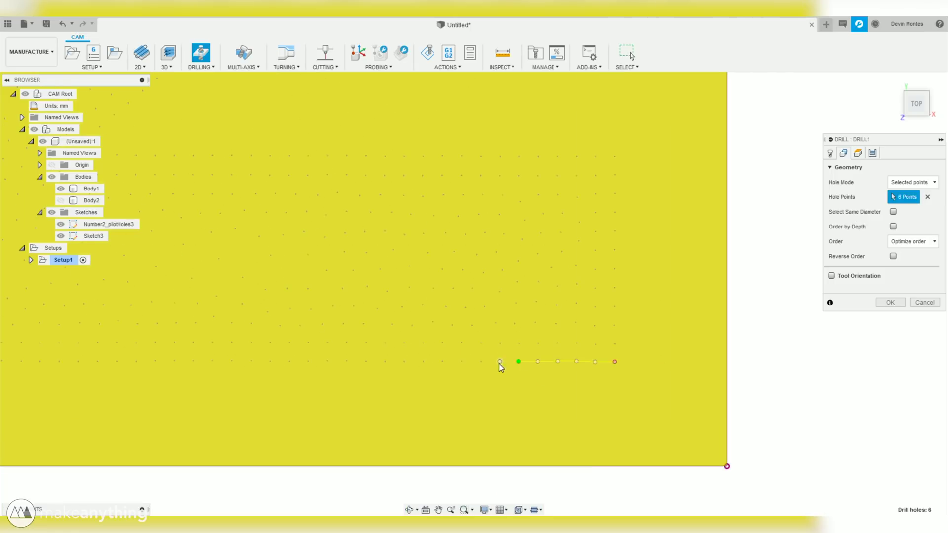
left_click(499, 361)
left_click(481, 361)
left_click(461, 361)
left_click(442, 362)
left_click(271, 362)
left_click_drag(271, 365, 650, 405)
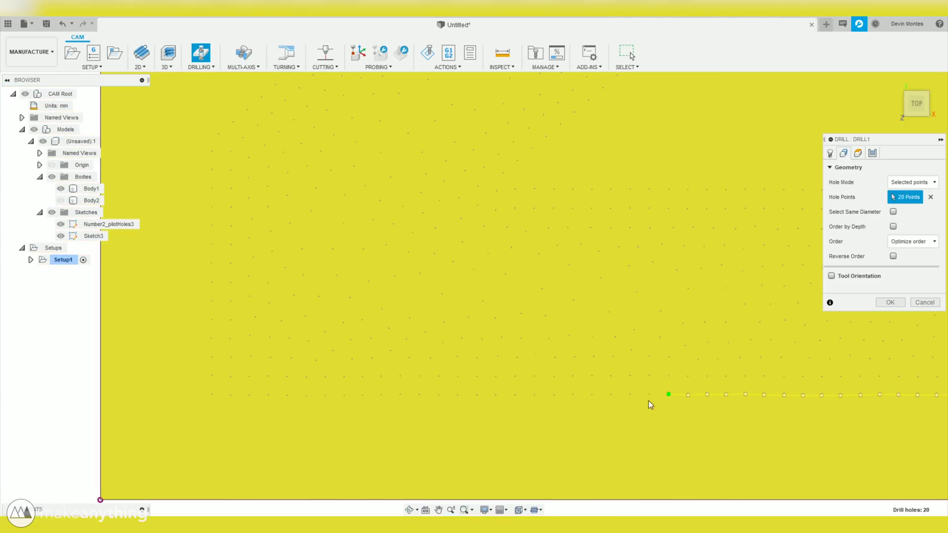
left_click(515, 395)
left_click(496, 395)
left_click(476, 395)
left_click(457, 394)
left_click(438, 395)
left_click(419, 395)
left_click(400, 395)
left_click(382, 395)
left_click(287, 395)
left_click(269, 395)
left_click(249, 395)
left_click(230, 395)
- Add the pilot-hole points of the second row from the bottom to the drill selection
left_click(249, 376)
left_click(287, 376)
left_click(325, 377)
left_click(381, 376)
left_click(439, 376)
left_click(534, 376)
left_click(649, 376)
left_click(802, 377)
scroll(802, 381, "down", 2)
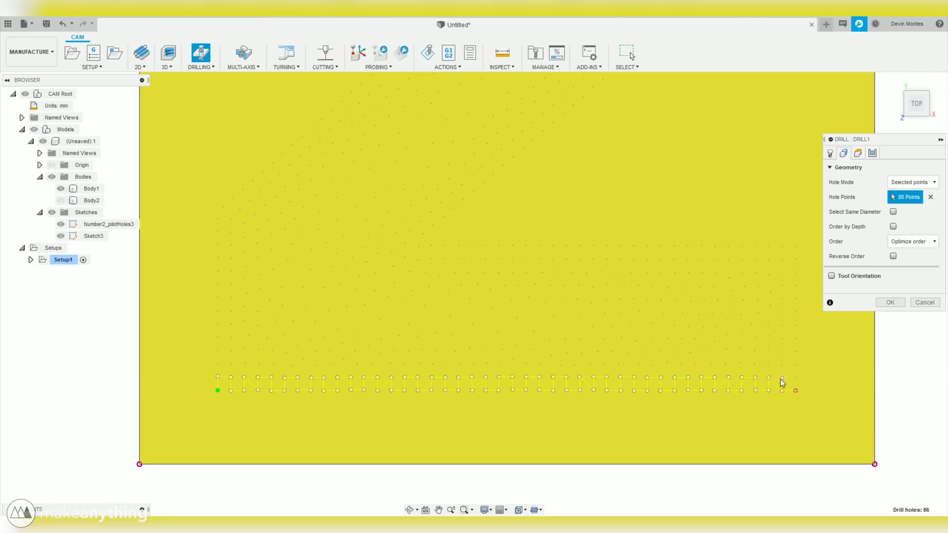
- Add all remaining pilot-hole points on the lower panel to the drill selection, from the third row up to the seam
left_click(781, 364)
left_click(739, 363)
left_click(694, 365)
left_click(653, 364)
left_click(590, 364)
left_click(513, 360)
left_click(419, 363)
left_click(231, 350)
left_click(248, 336)
left_click(267, 338)
left_click(284, 335)
left_click(309, 338)
left_click(338, 330)
left_click(357, 336)
left_click(380, 353)
scroll(469, 212, "up", 2)
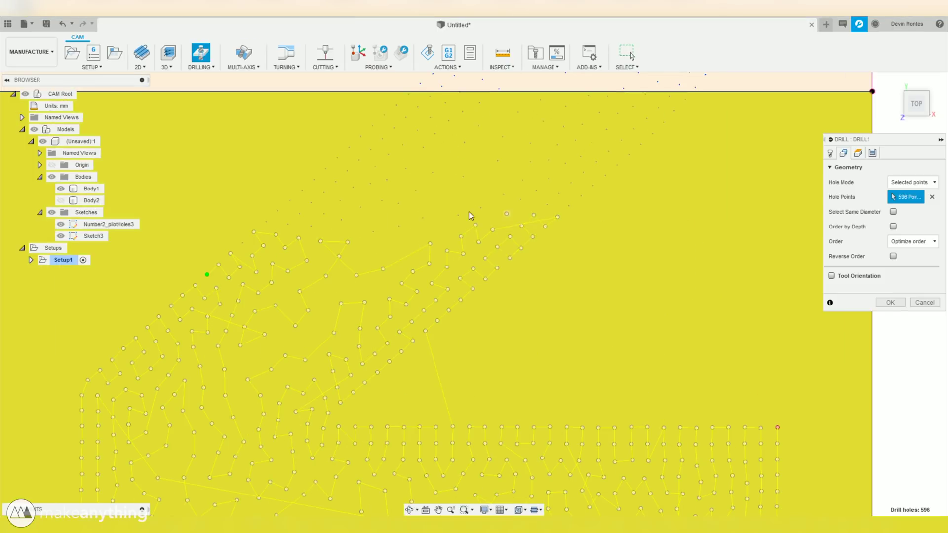
mouse_move(290, 209)
left_mouse_down()
mouse_move(321, 194)
mouse_move(327, 172)
left_mouse_up()
scroll(650, 136, "down", 3)
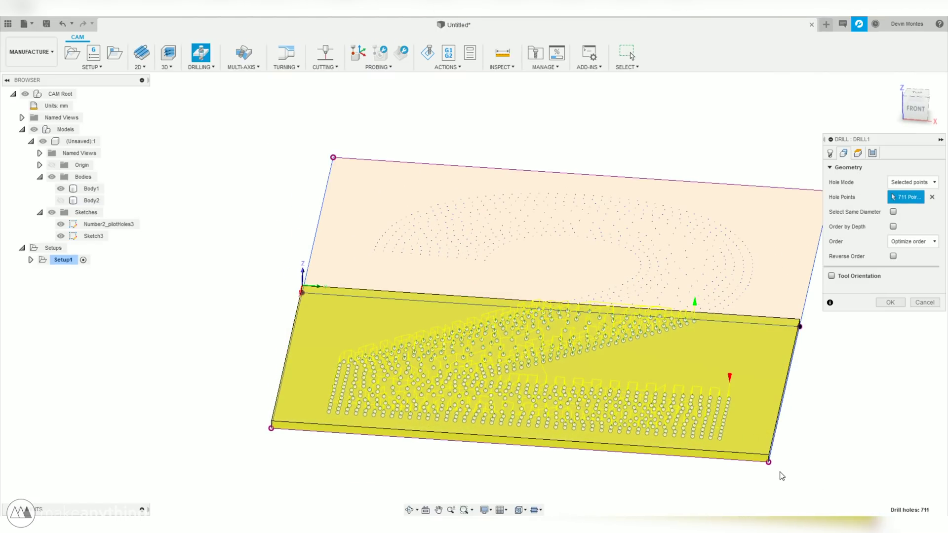
scroll(775, 474, "up", 5)
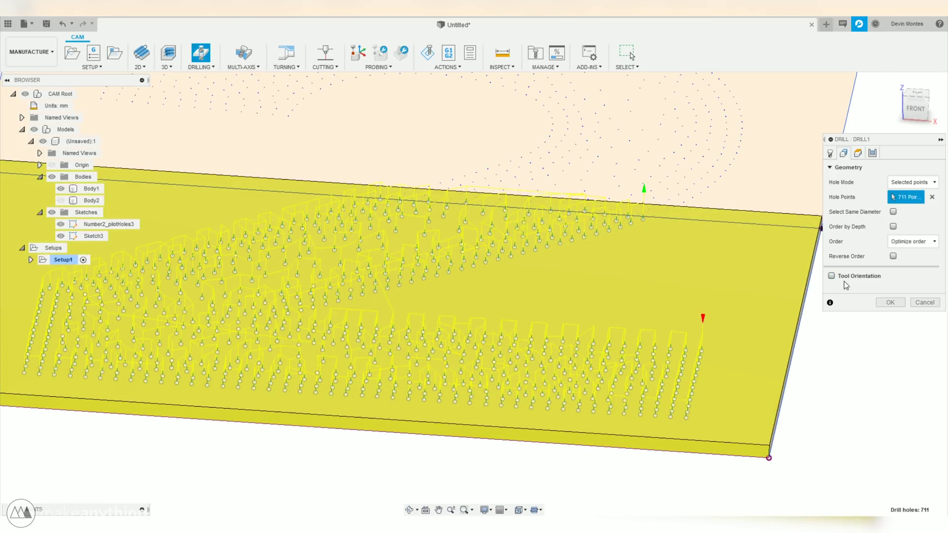
- Keep the Drilling - rapid out cycle and reference the bottom height to Model bottom
left_click(872, 154)
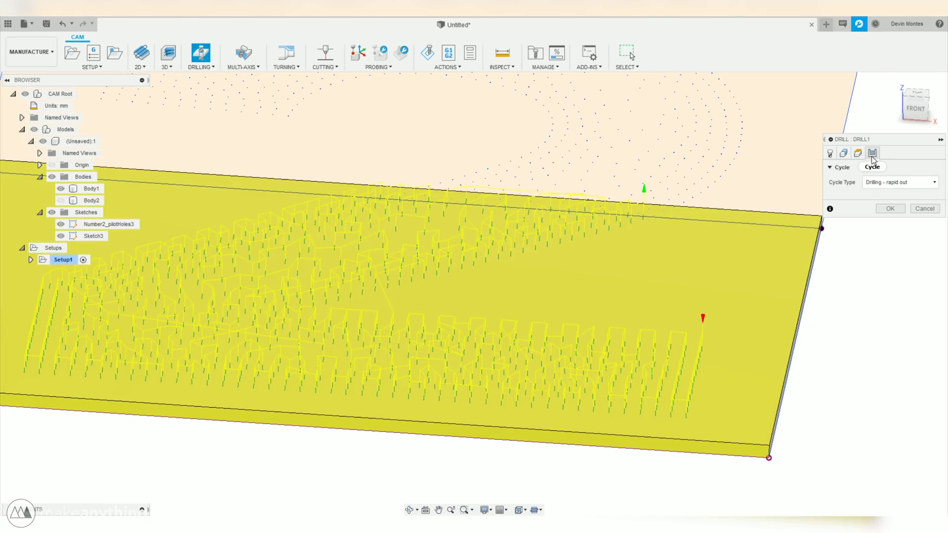
left_click(899, 183)
left_click(902, 161)
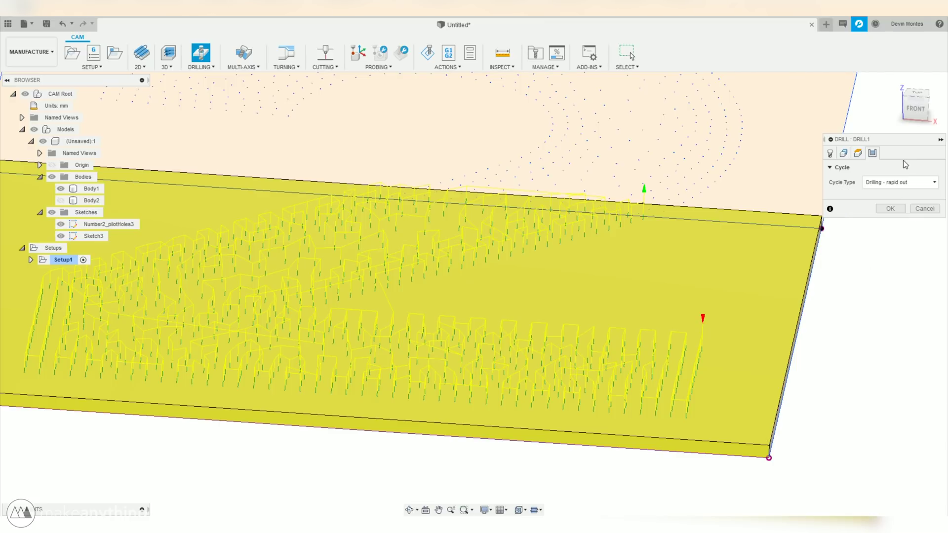
left_click(857, 154)
left_click(915, 109)
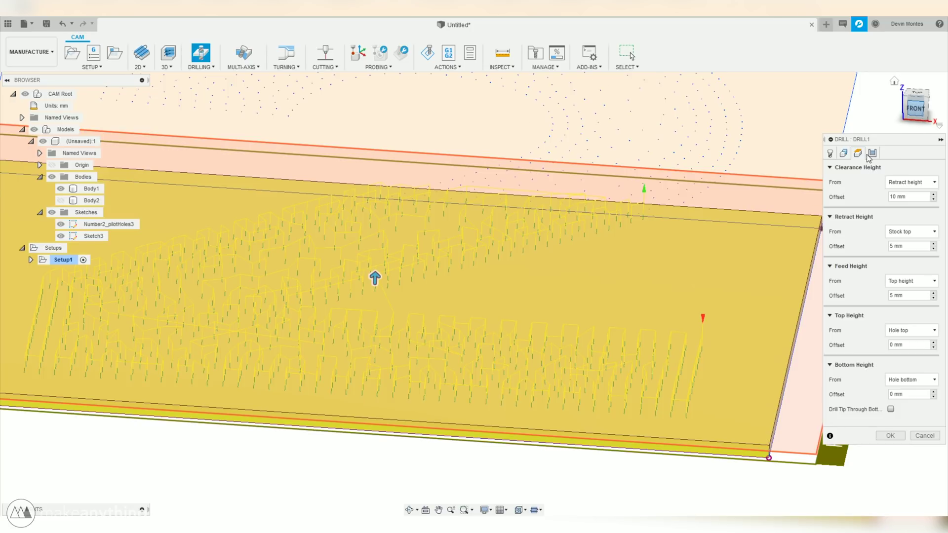
left_click(911, 379)
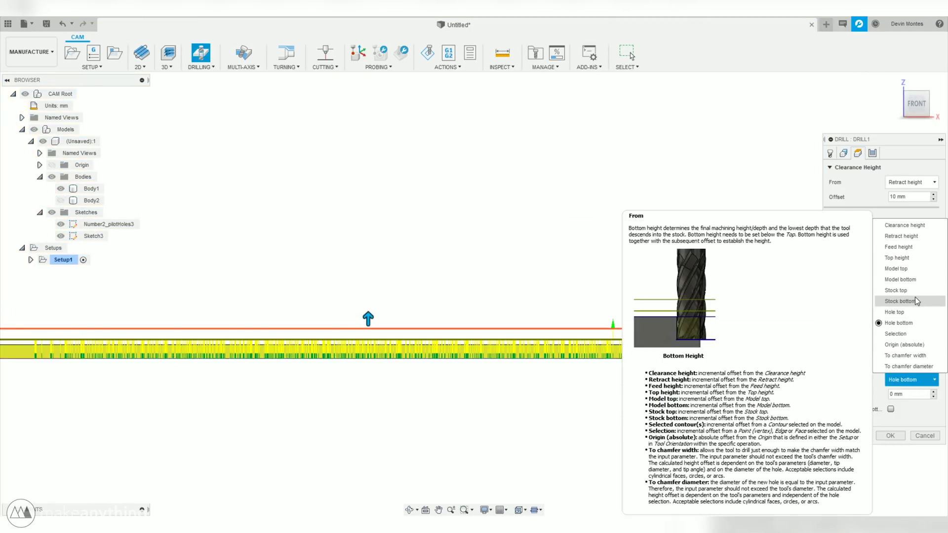
key("Escape")
key("Down")
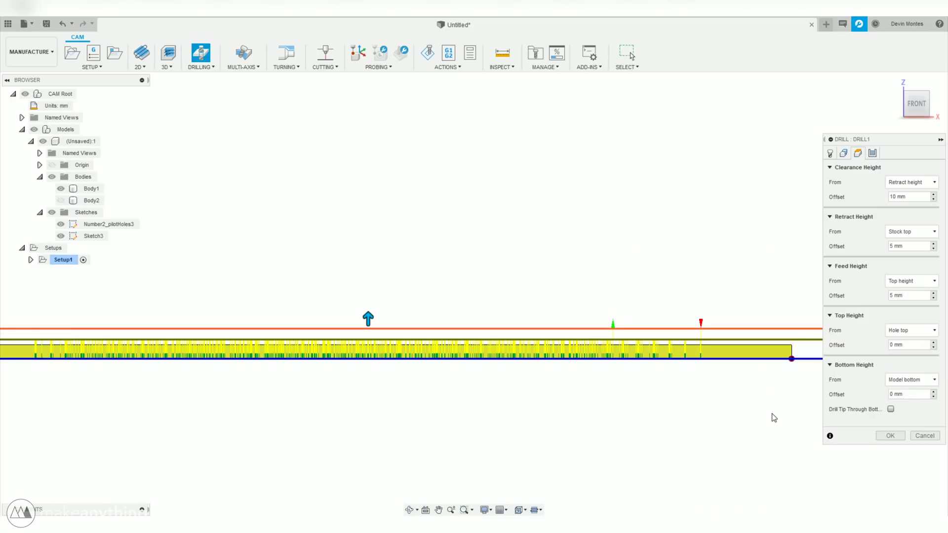
- Reference the top height to Model top and set the retract height offset to 6 mm
left_click(911, 330)
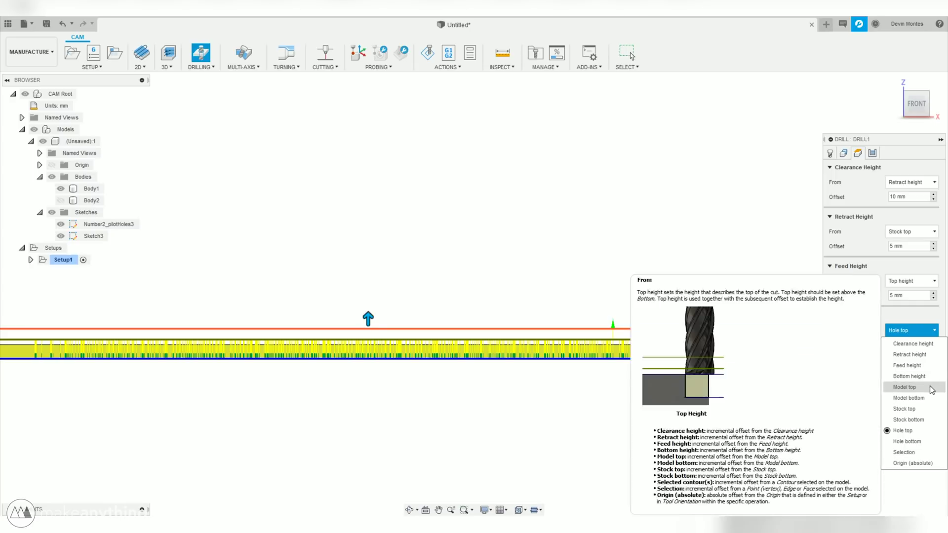
key("Escape")
key("Down")
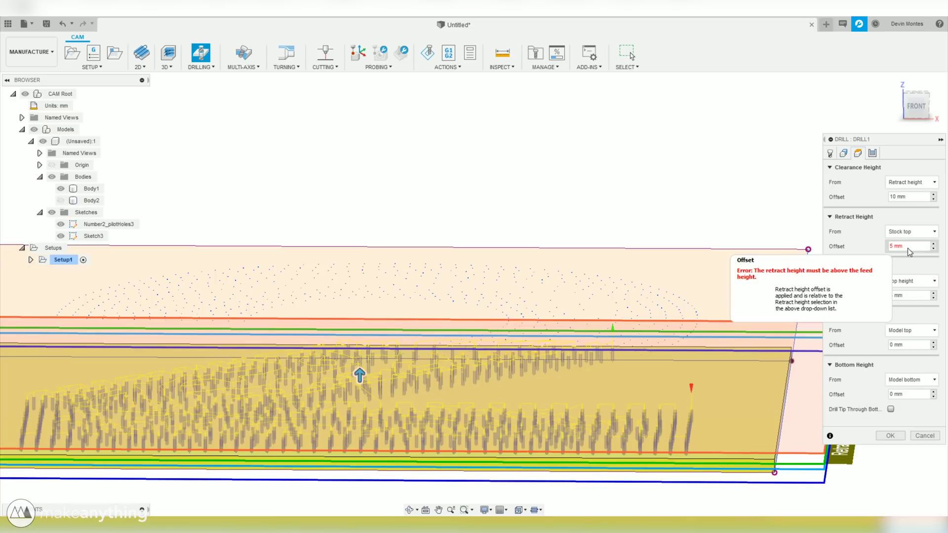
left_click(910, 250)
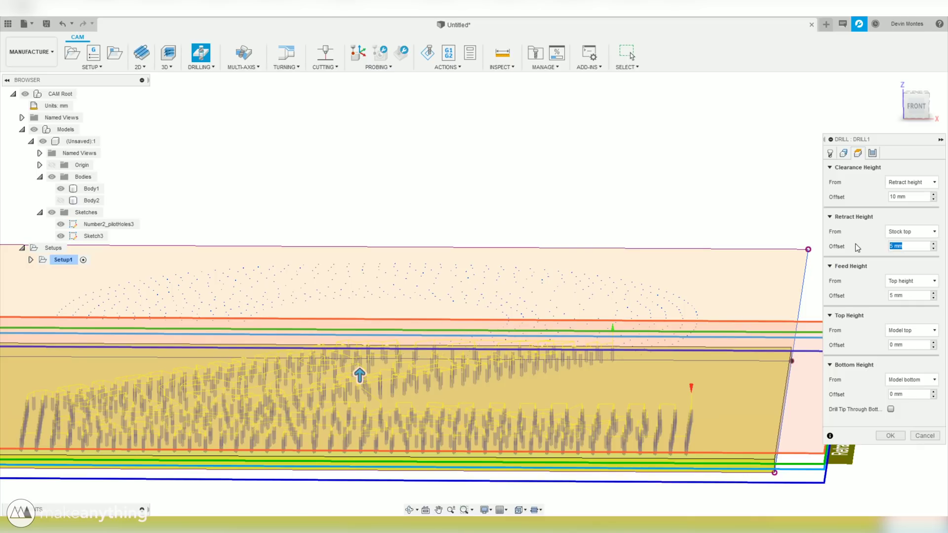
type("6")
- Examine the previewed drill holes and height planes against the panel's thickness from the front and at an angle
left_click_drag(685, 315, 510, 352)
scroll(510, 351, "up", 5)
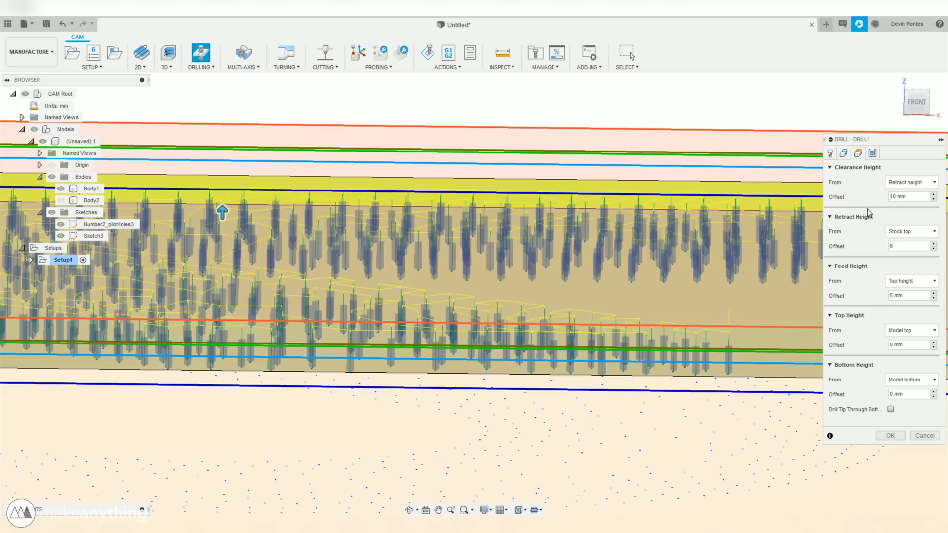
left_click(917, 103)
scroll(562, 338, "up", 5)
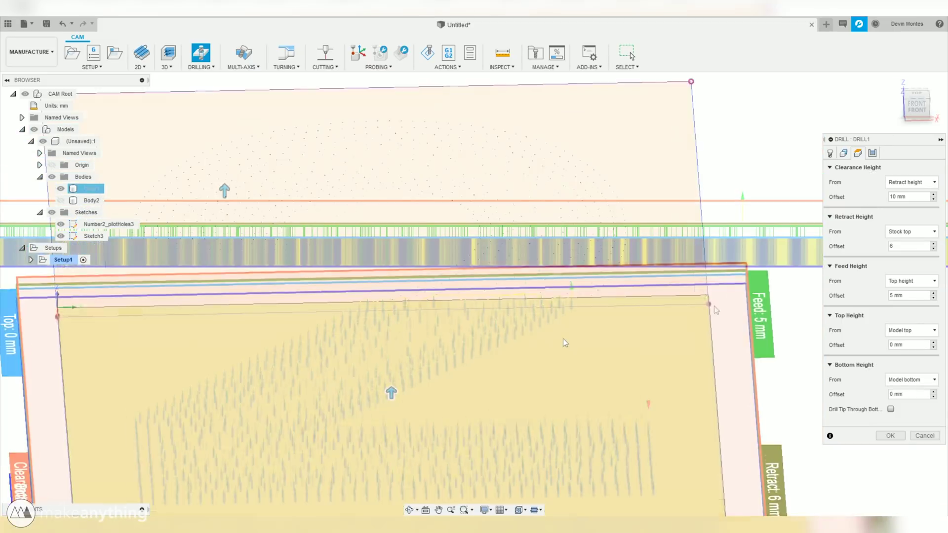
scroll(490, 282, "up", 2)
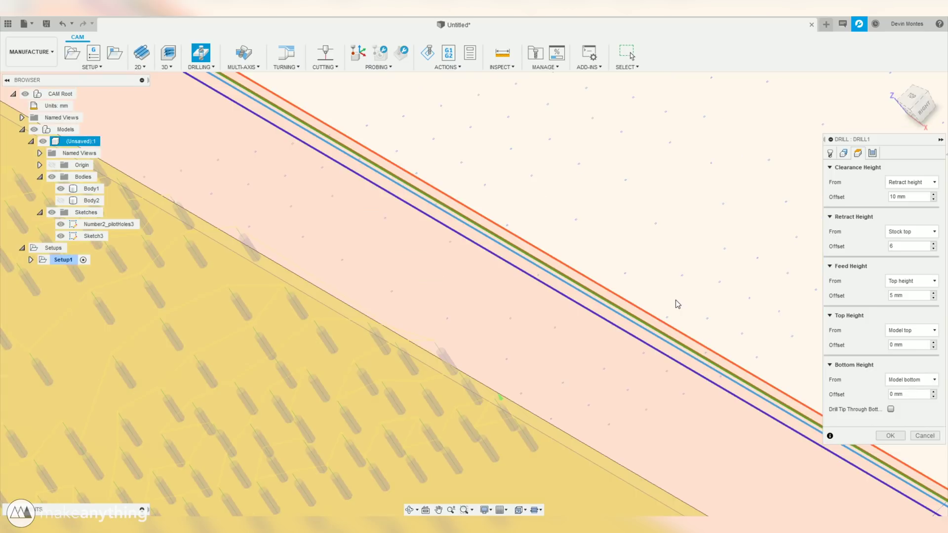
left_click_drag(677, 301, 544, 341)
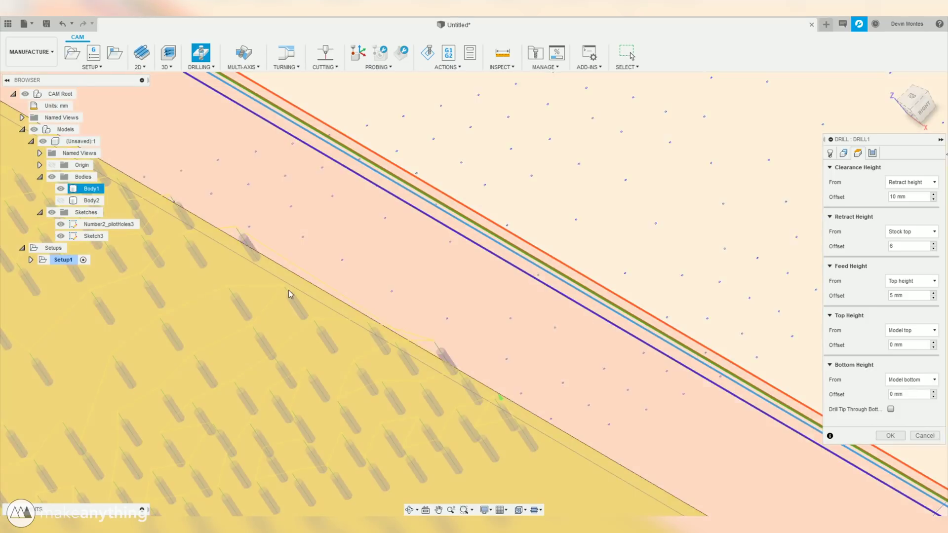
- Accept the drill operation on the lower panel's selected points and start simulating its toolpath
scroll(289, 295, "down", 5)
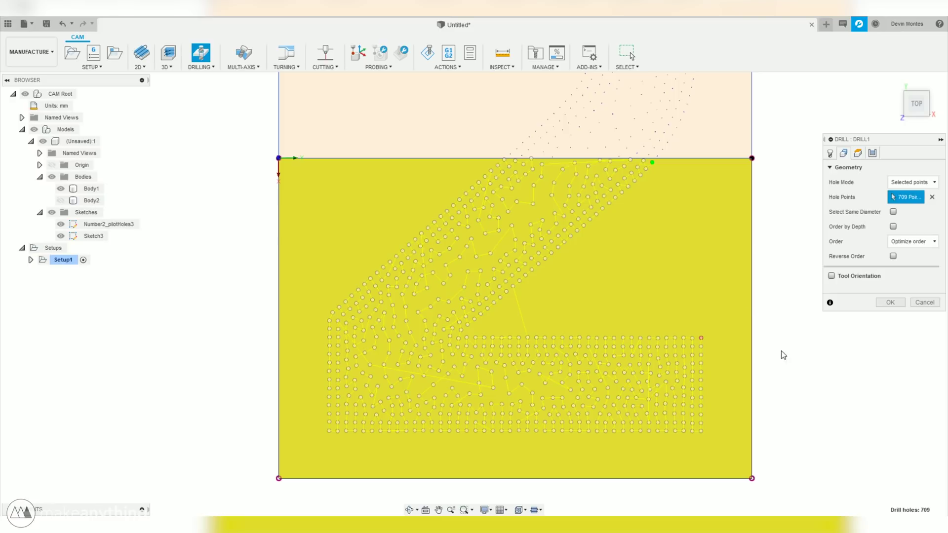
left_click(890, 302)
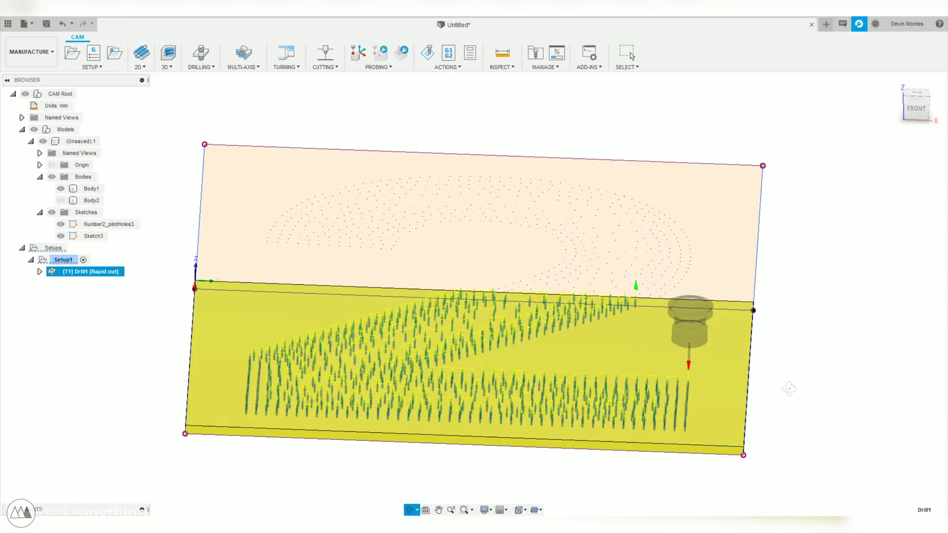
right_click(108, 275)
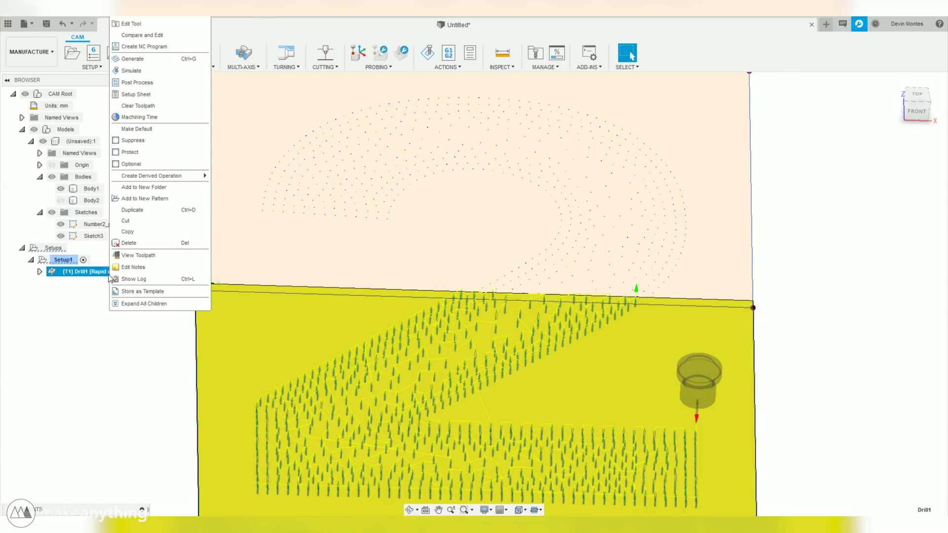
left_click(138, 69)
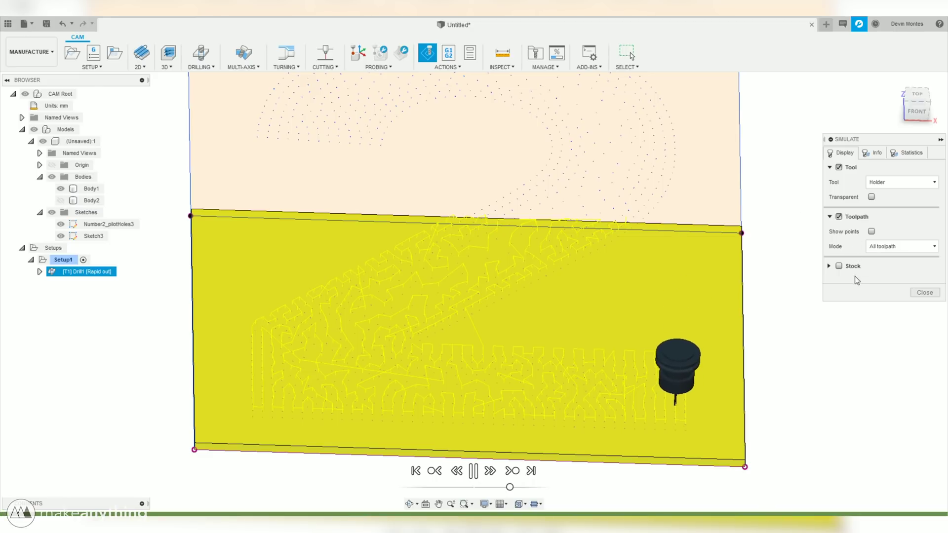
- Show the stock in the simulation, hide the models, and examine the drilled holes and tool motion up close
left_click(838, 266)
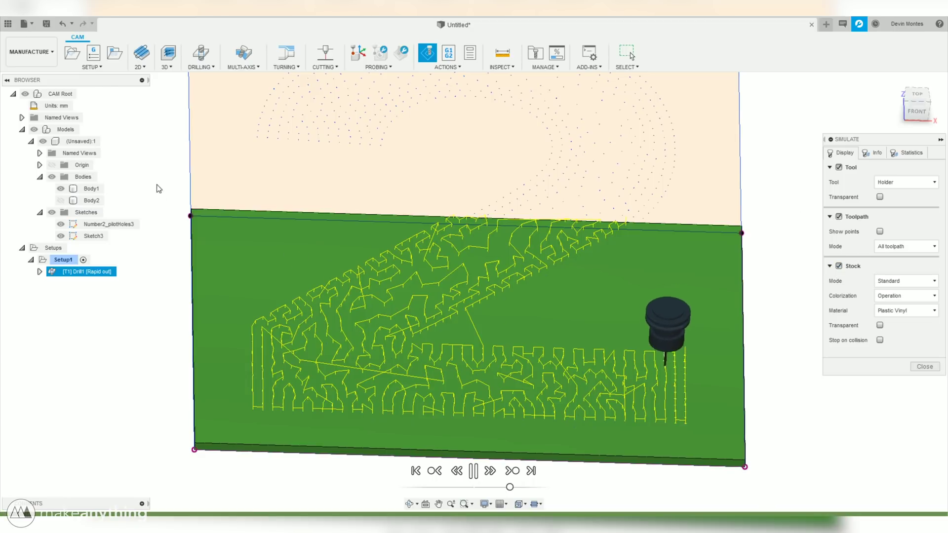
left_click(34, 130)
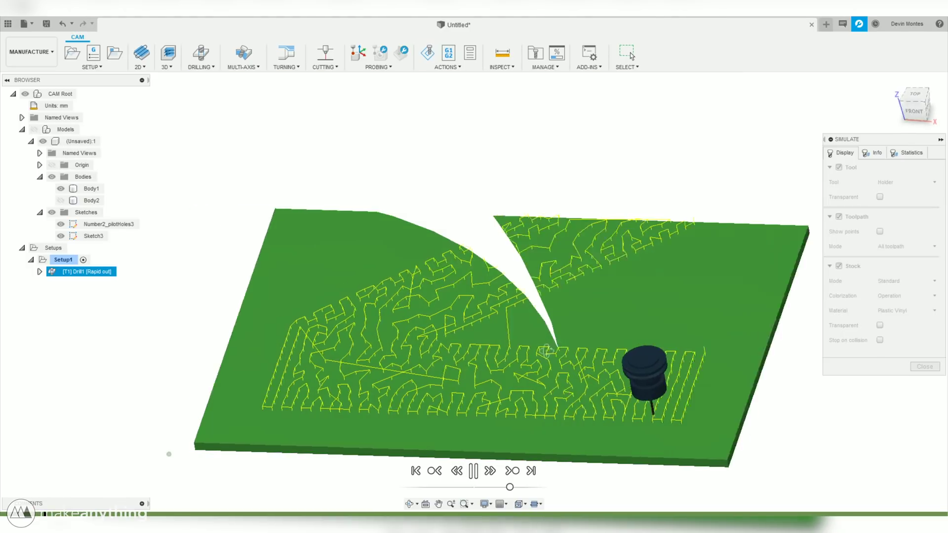
scroll(583, 395, "up", 5)
scroll(656, 436, "up", 5)
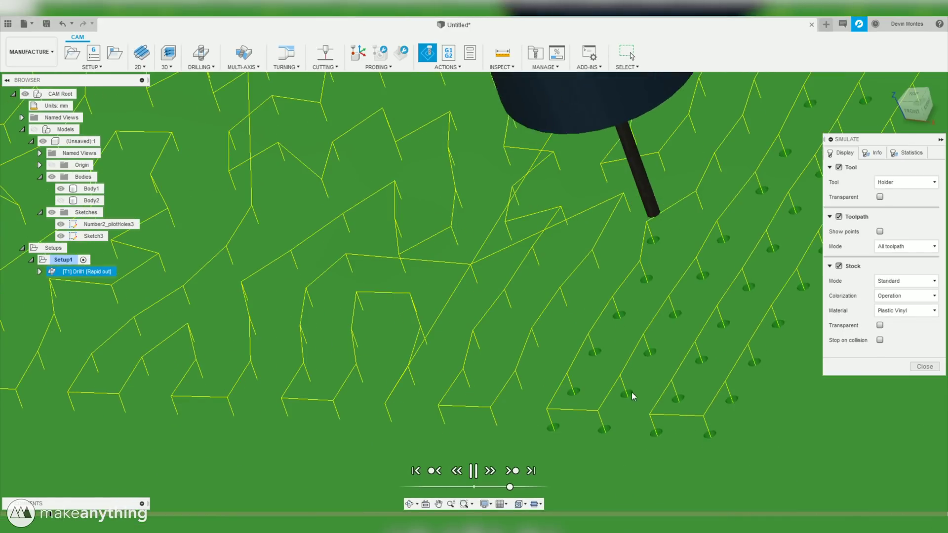
scroll(290, 434, "down", 3)
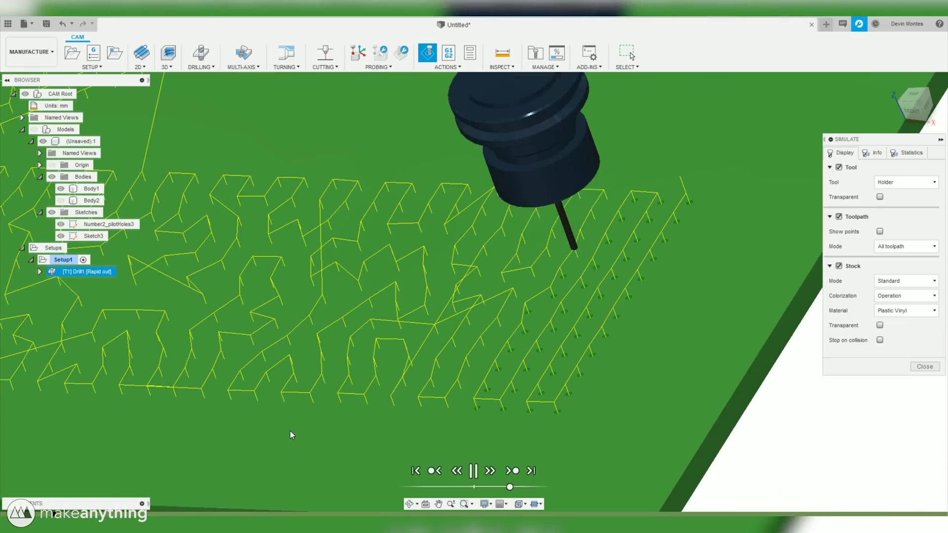
scroll(368, 298, "up", 2)
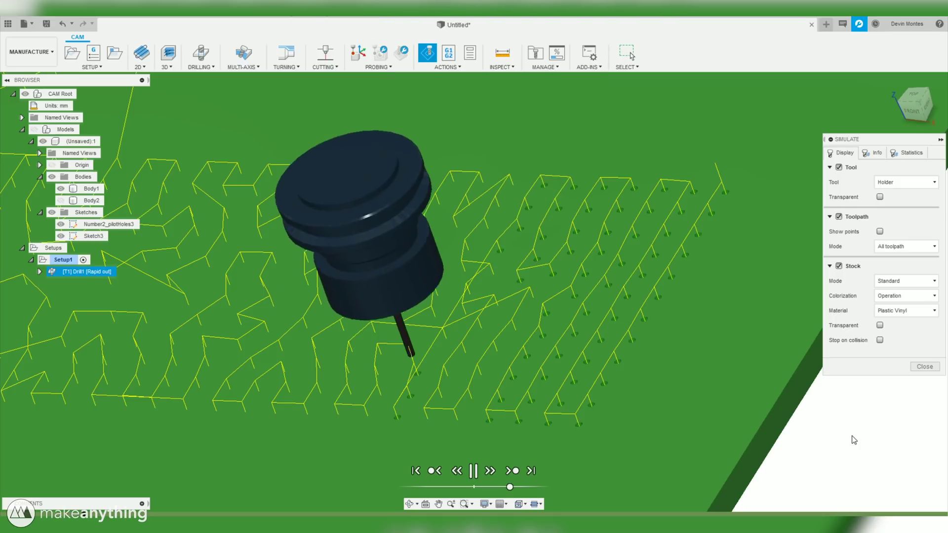
- Check the simulation's info and statistics for the drill operation's machining time and distance
left_click(874, 152)
left_click(908, 152)
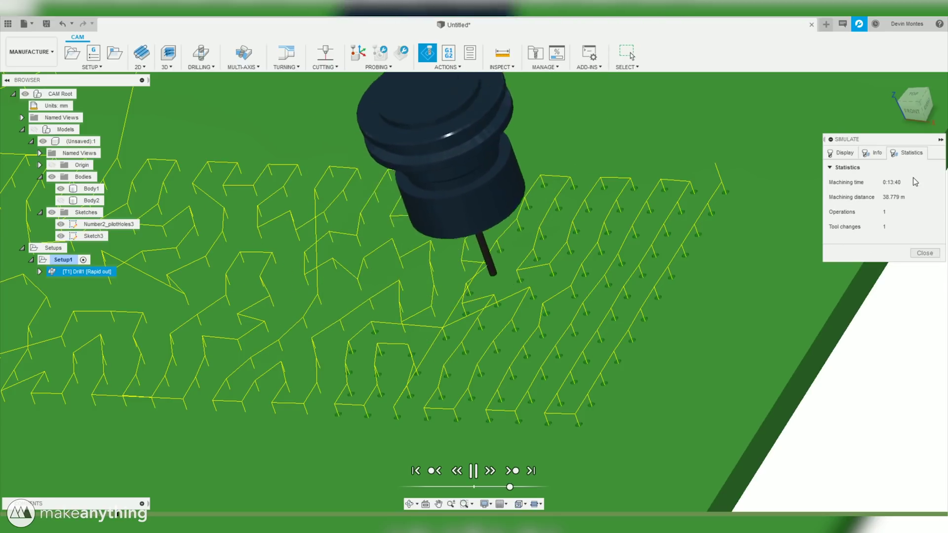
left_click(873, 153)
- Create a second milling setup for the upper panel (Body2) and add a drill operation using its selected pilot-hole points
left_click(913, 94)
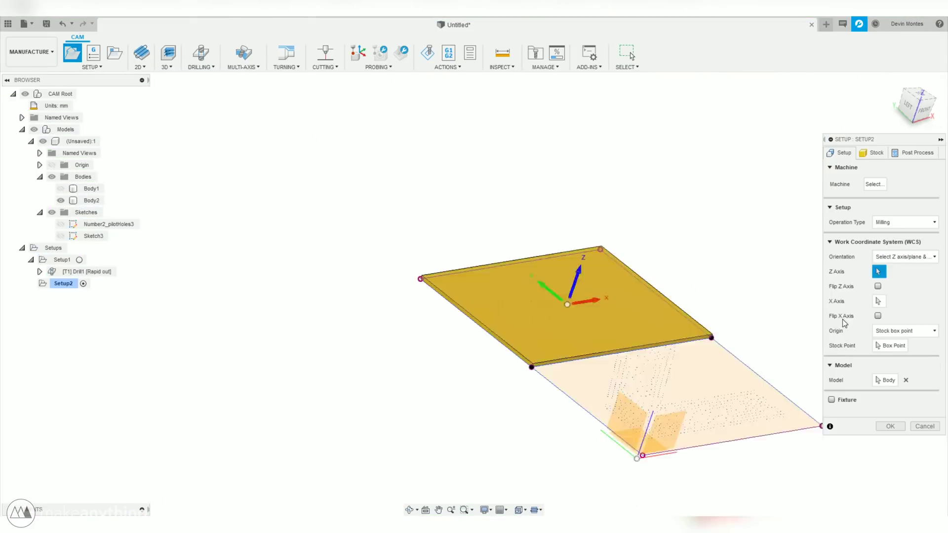
left_click(199, 54)
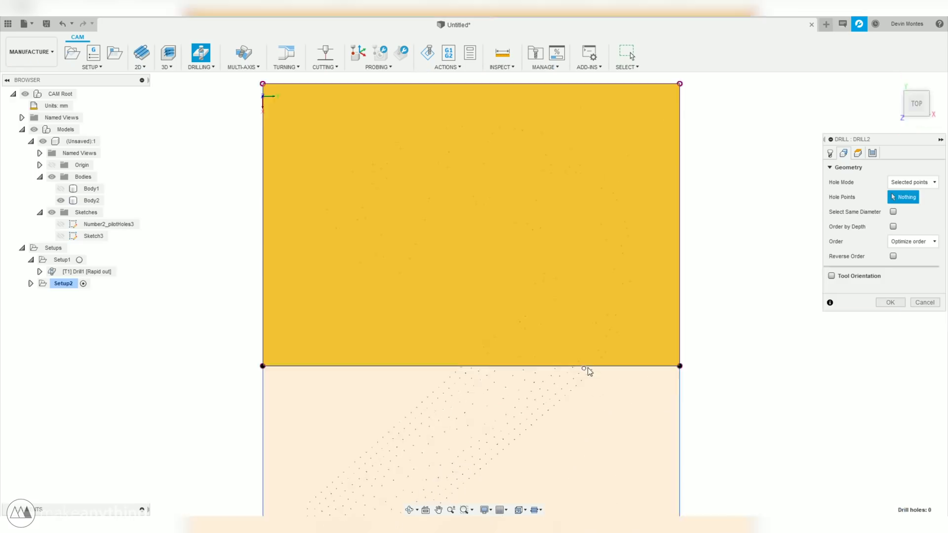
scroll(567, 321, "up", 5)
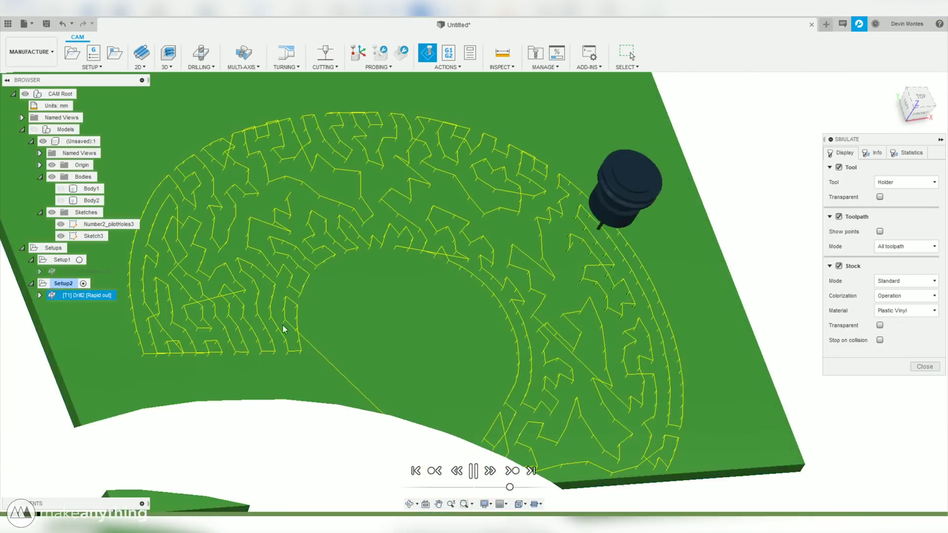
- Post-process the lower panel's Drill1 operation with the STEPCRAFT UCCNC configuration, outputting the .nc file to F:/
left_click(114, 272)
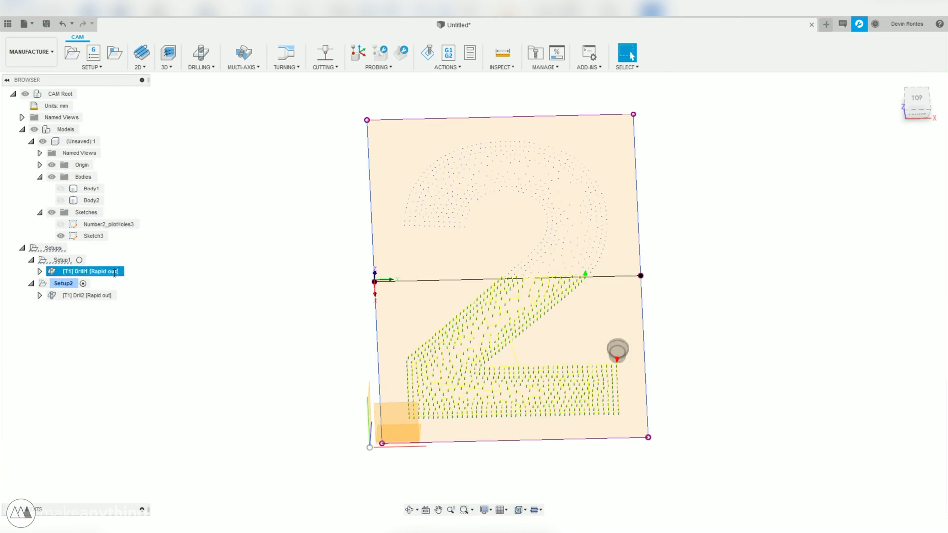
right_click(109, 276)
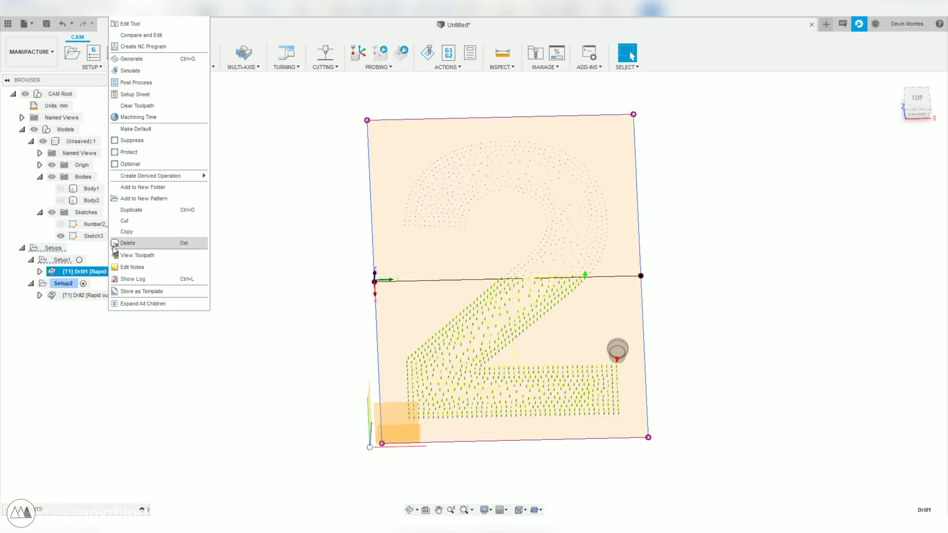
left_click(167, 82)
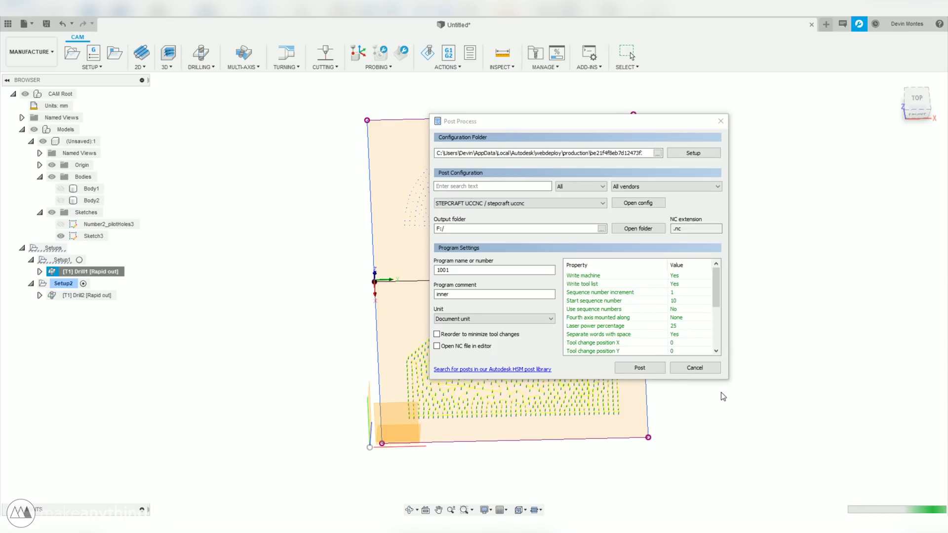
left_click(644, 369)
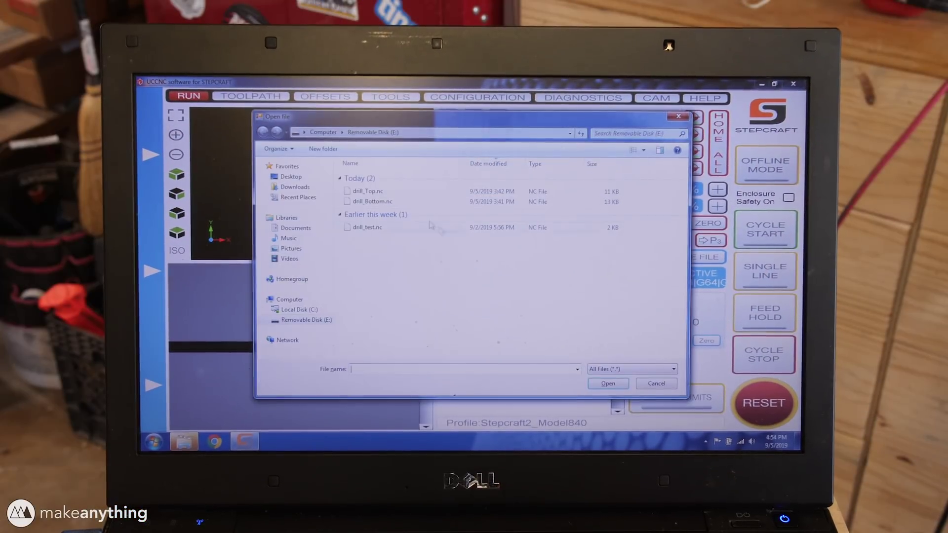
- Switch to the UCCNC machine software and load drill_Bottom.nc from the removable disk
double_click(378, 202)
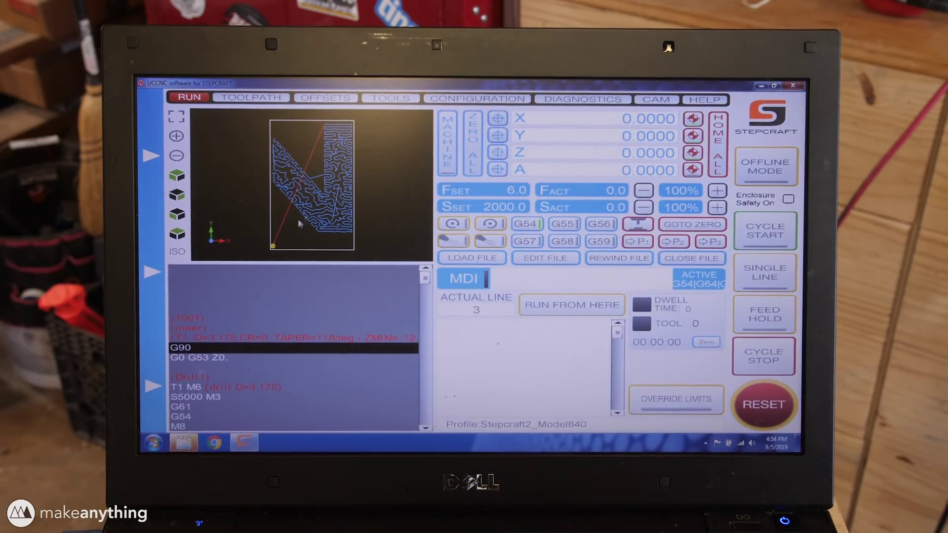